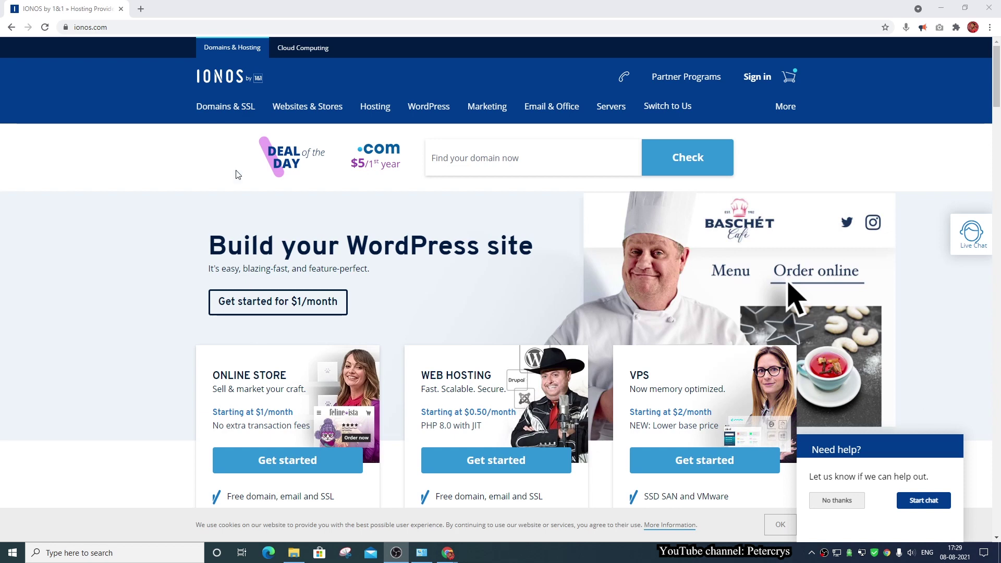
Open the VPS Hosting page from the site's professional hosting offers.
scroll(233, 158, "down", 2)
scroll(233, 159, "up", 2)
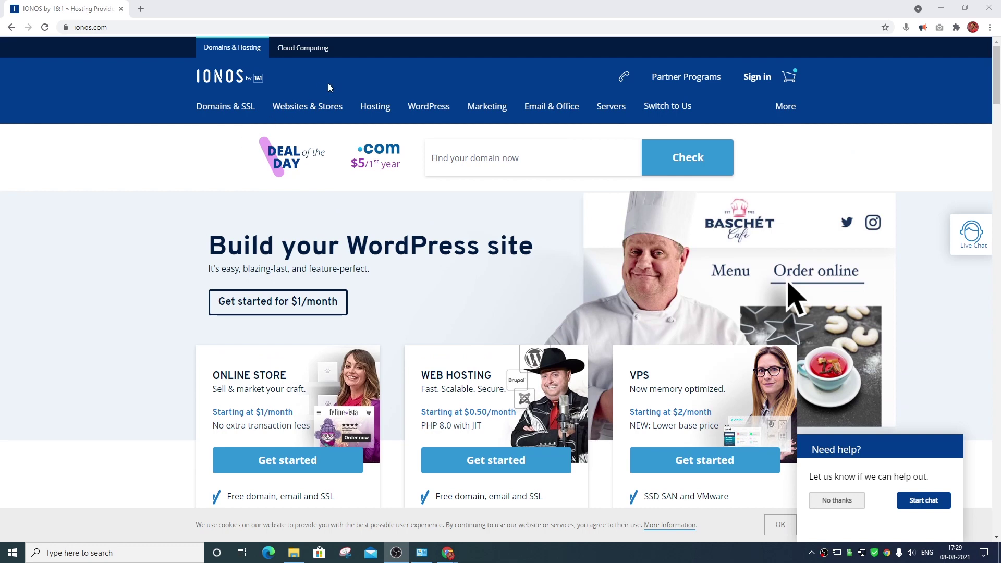
left_click(377, 108)
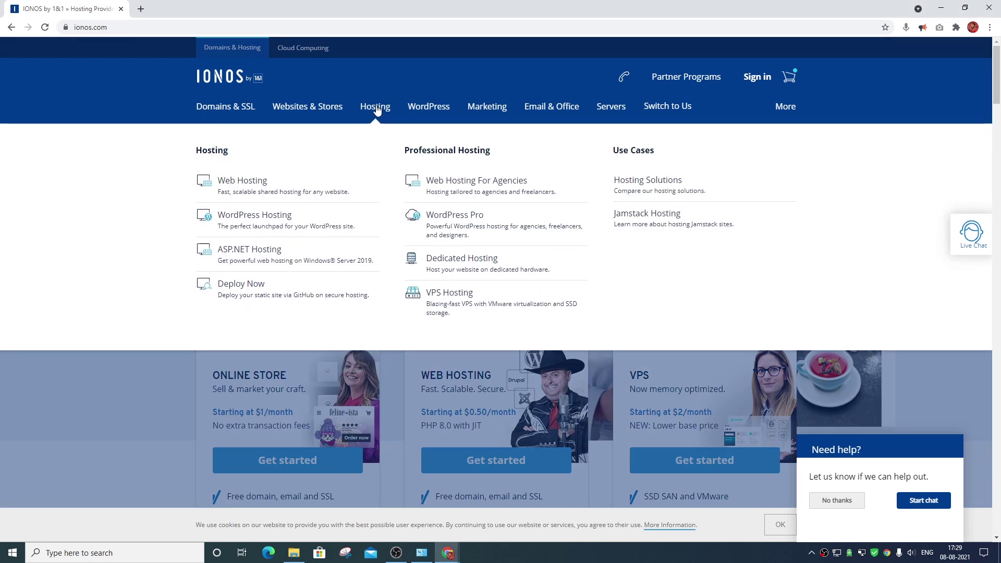
left_click(462, 303)
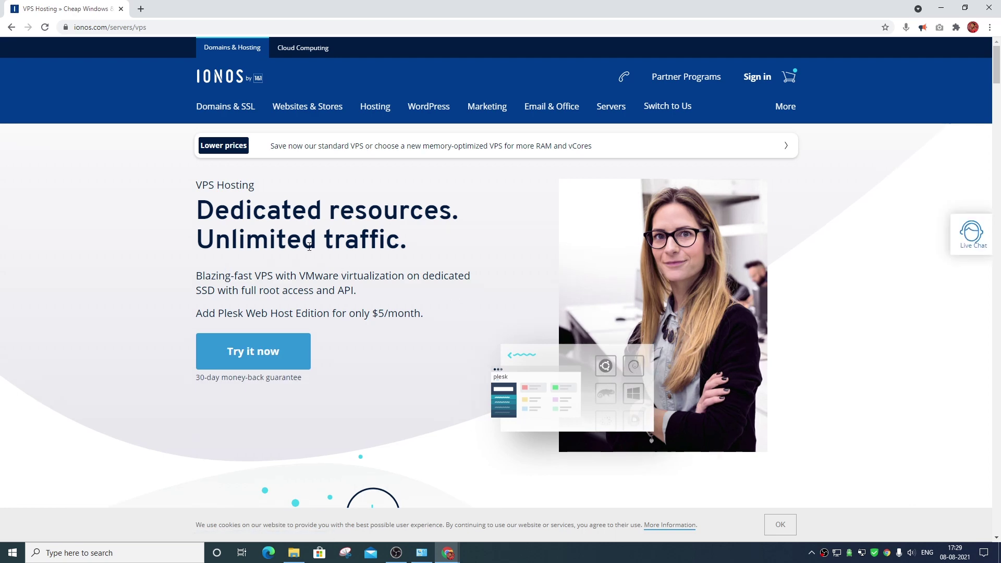
Go to the pricing packages on the VPS Hosting page.
scroll(309, 247, "down", 5)
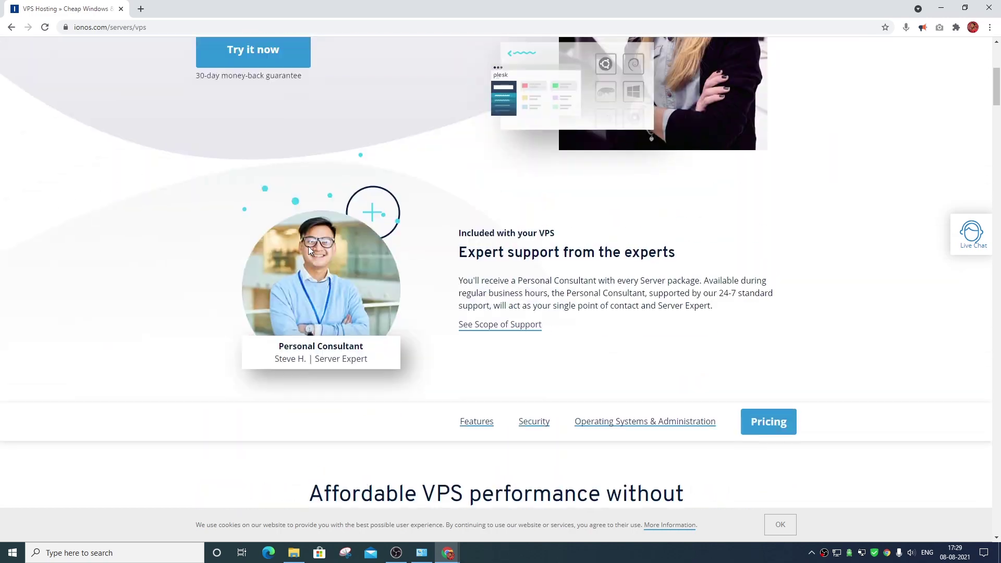
scroll(309, 246, "up", 1)
scroll(309, 246, "down", 3)
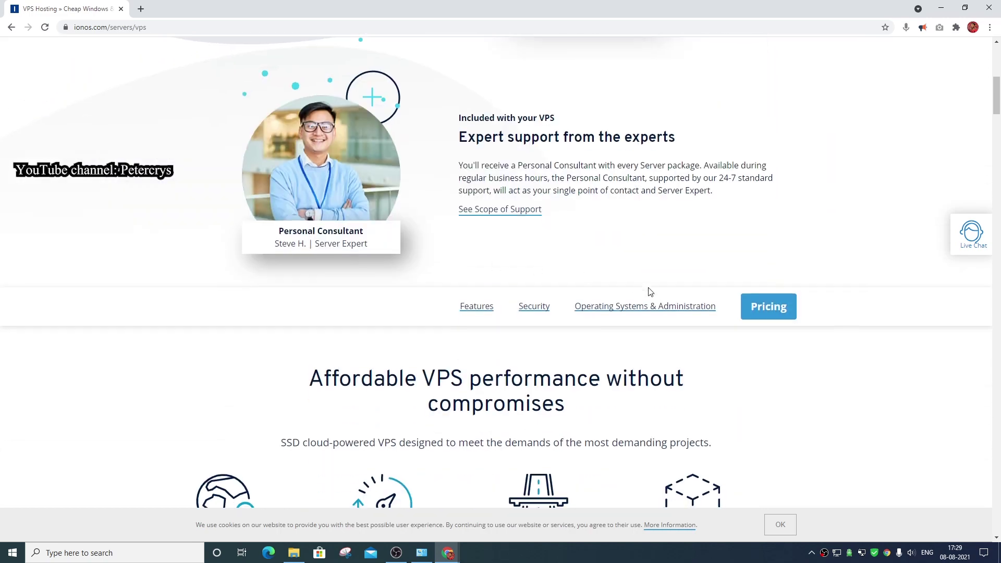
left_click(779, 310)
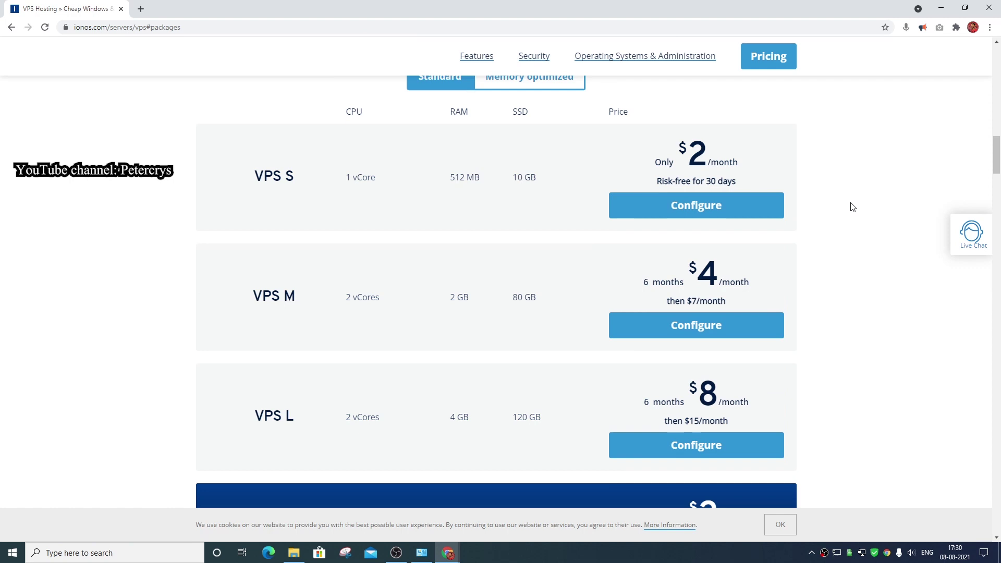
Compare the Memory optimized VPS packages with the Standard ones, returning to the Standard list.
scroll(851, 206, "down", 1)
scroll(850, 206, "up", 3)
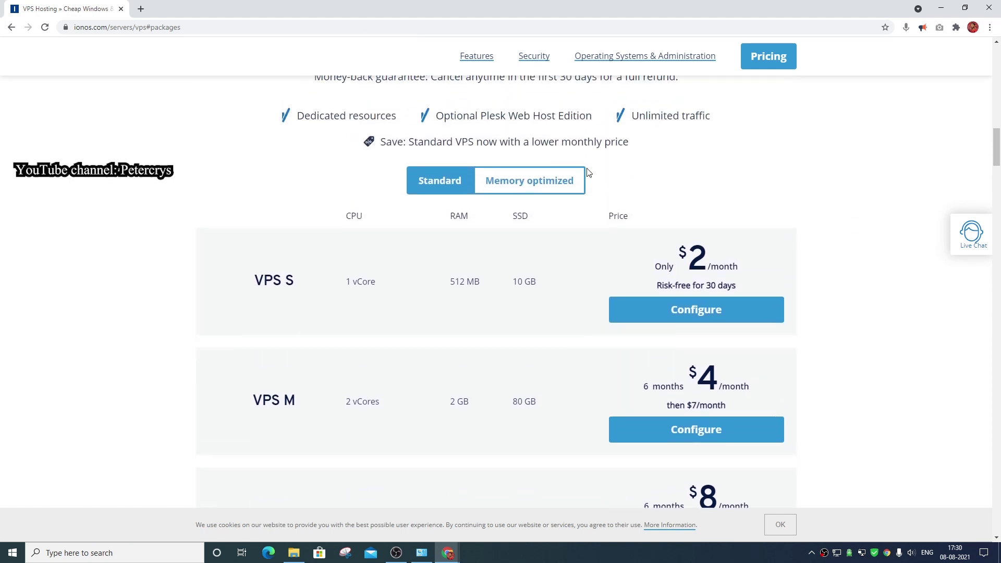
left_click(541, 180)
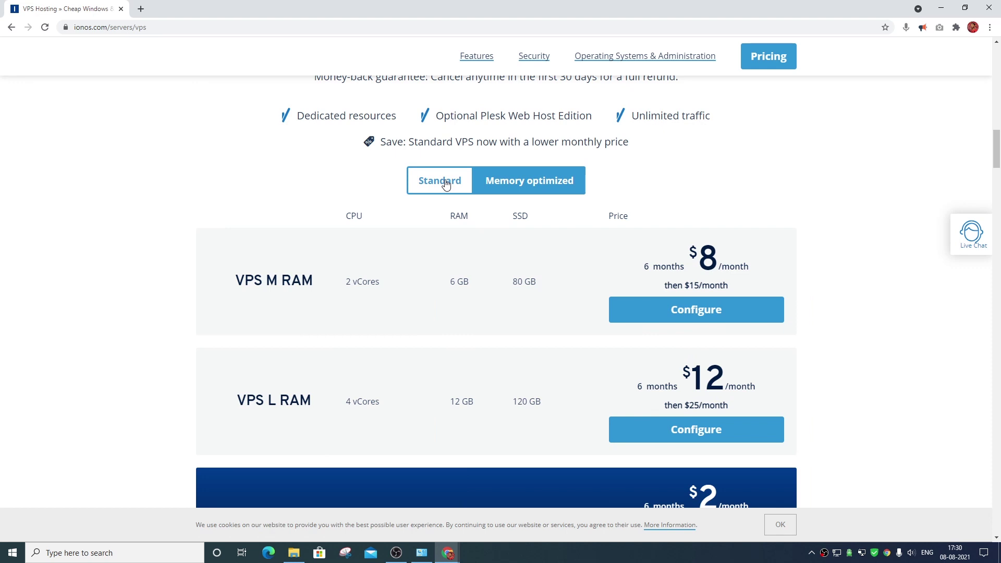
left_click(446, 184)
Choose the standard VPS L package with 2 vCores, 4 GB RAM and 120 GB SSD for configuration.
scroll(815, 239, "down", 3)
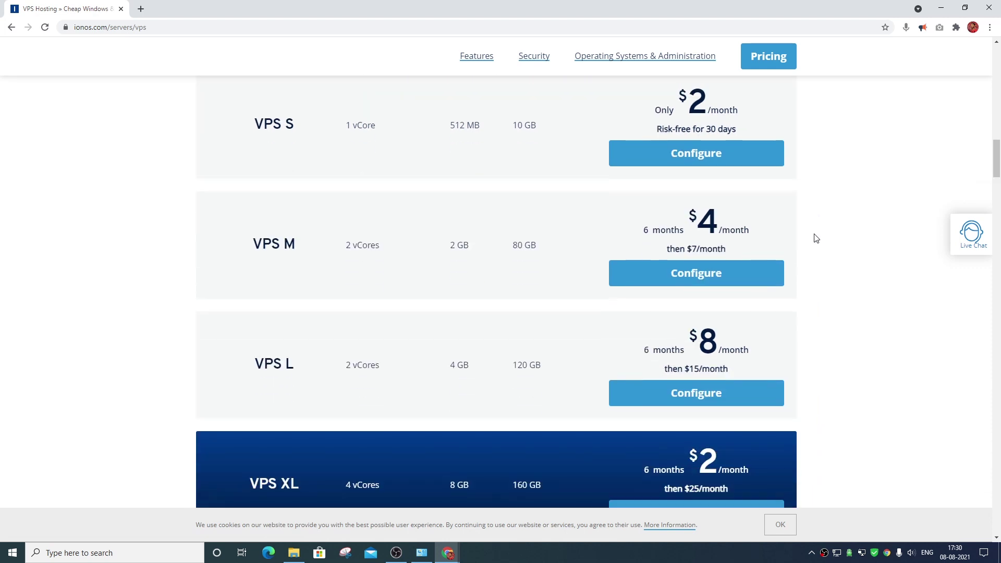
scroll(816, 239, "down", 1)
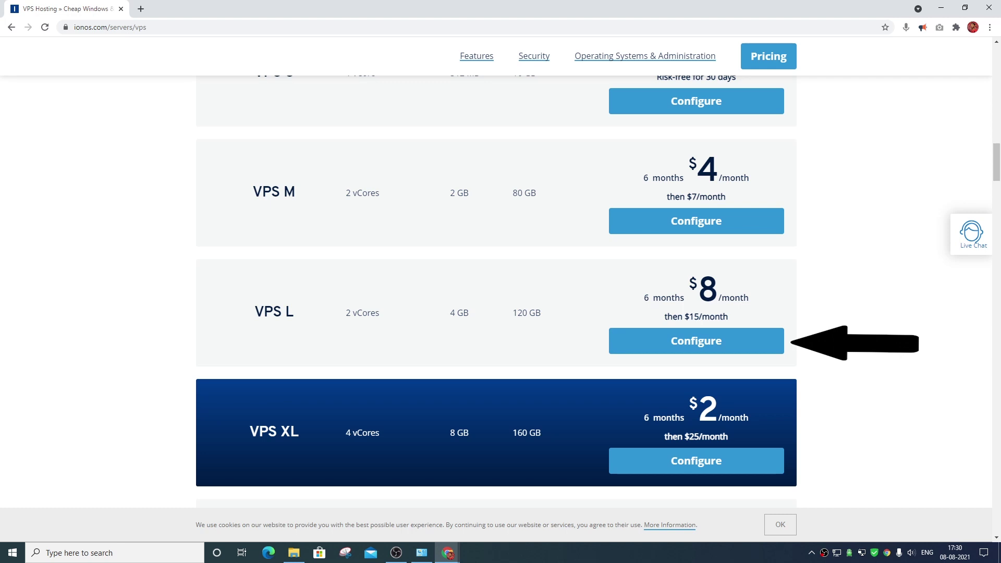
scroll(856, 339, "down", 1)
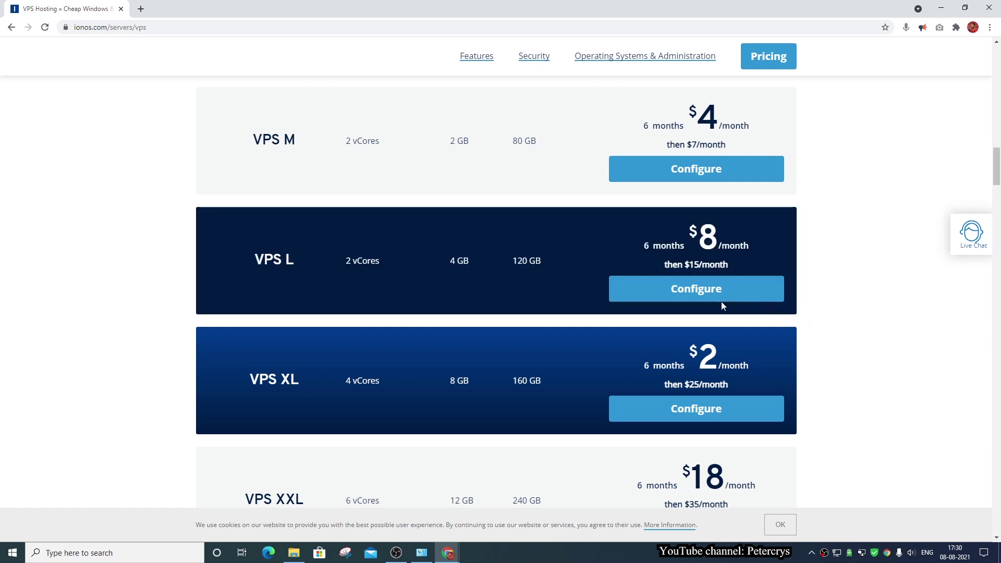
left_click(695, 292)
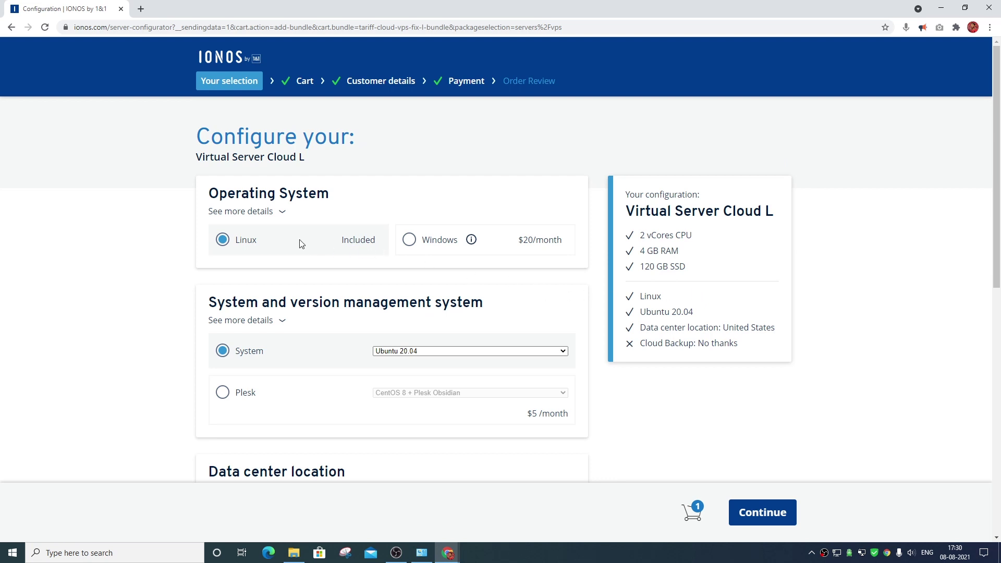
Configure the server with Windows, keeping Windows Server 2019, the United States data center and no cloud backup, and continue to the cart.
left_click(410, 243)
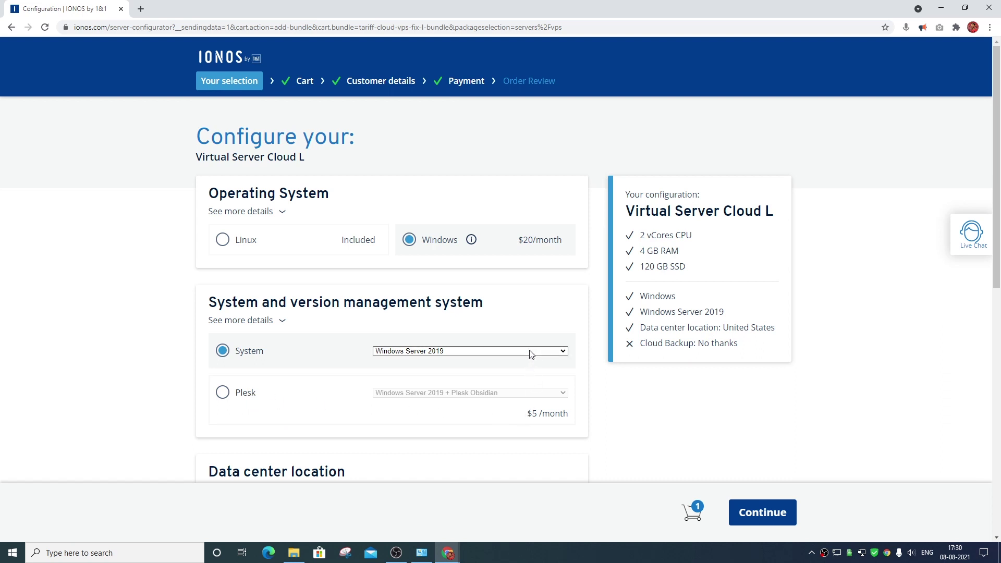
left_click(554, 353)
left_click(554, 354)
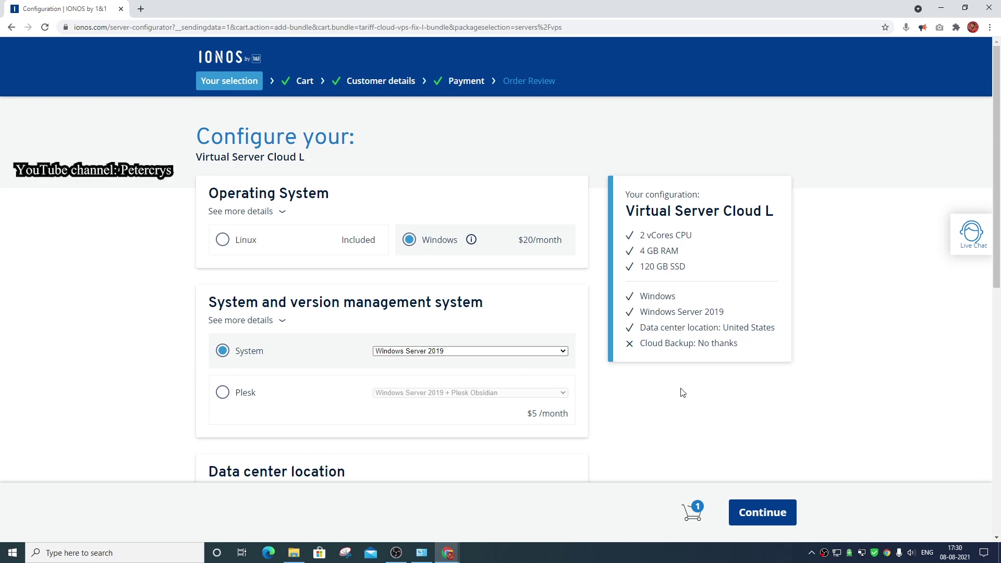
scroll(684, 393, "down", 1)
scroll(683, 393, "down", 4)
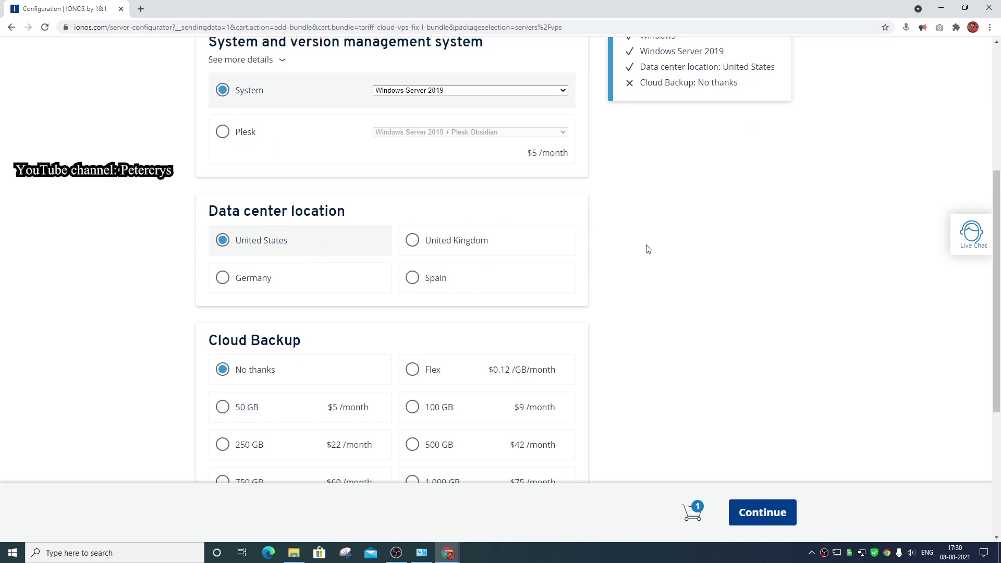
scroll(649, 249, "down", 3)
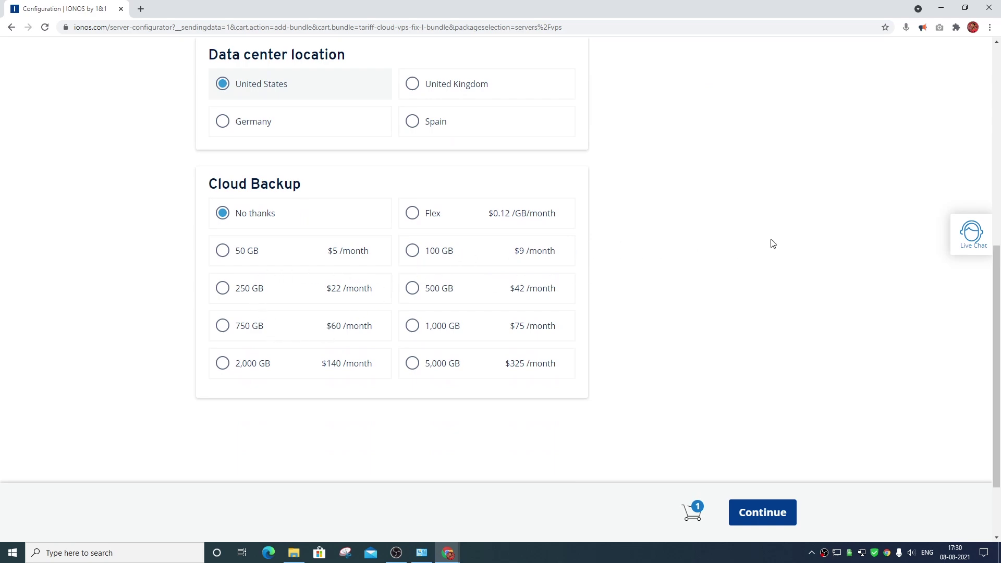
scroll(772, 244, "up", 8)
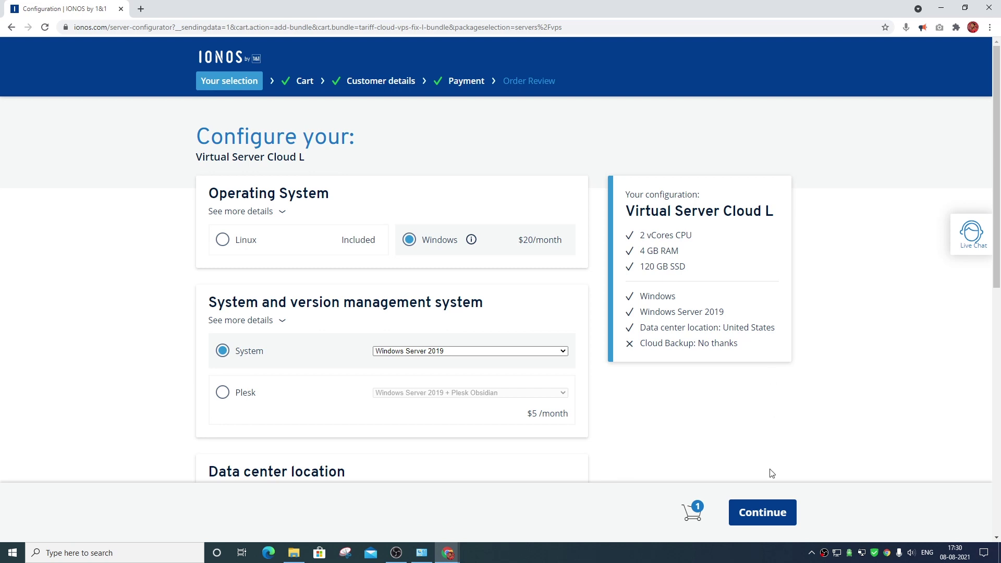
left_click(764, 512)
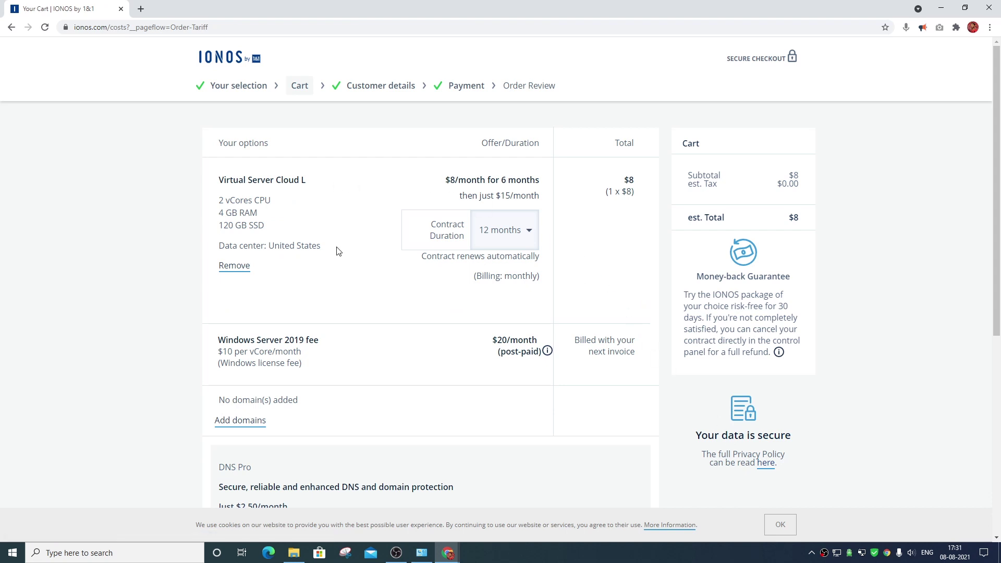
Set the contract duration to 1 month and continue from the cart to the customer details.
left_click(520, 233)
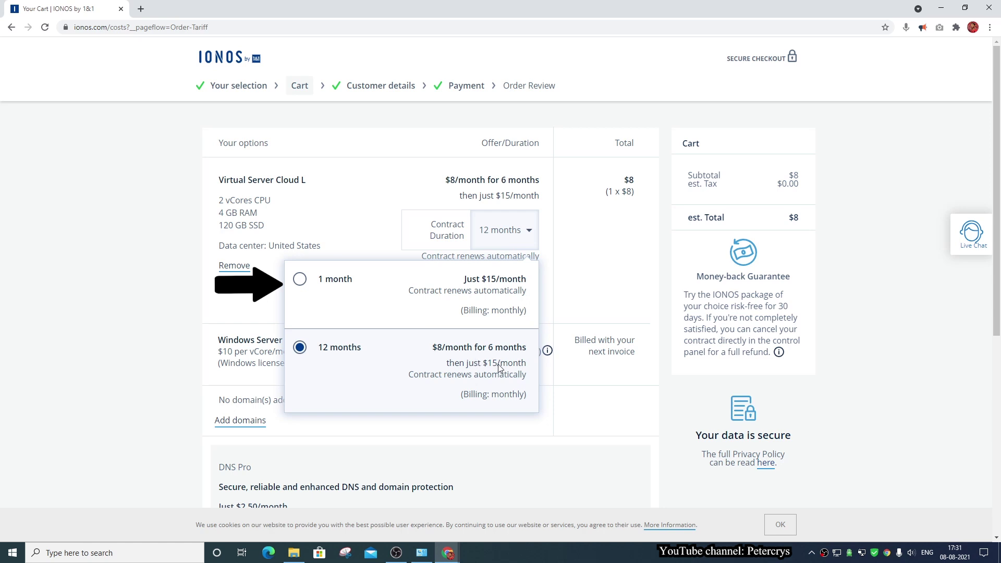
left_click(352, 279)
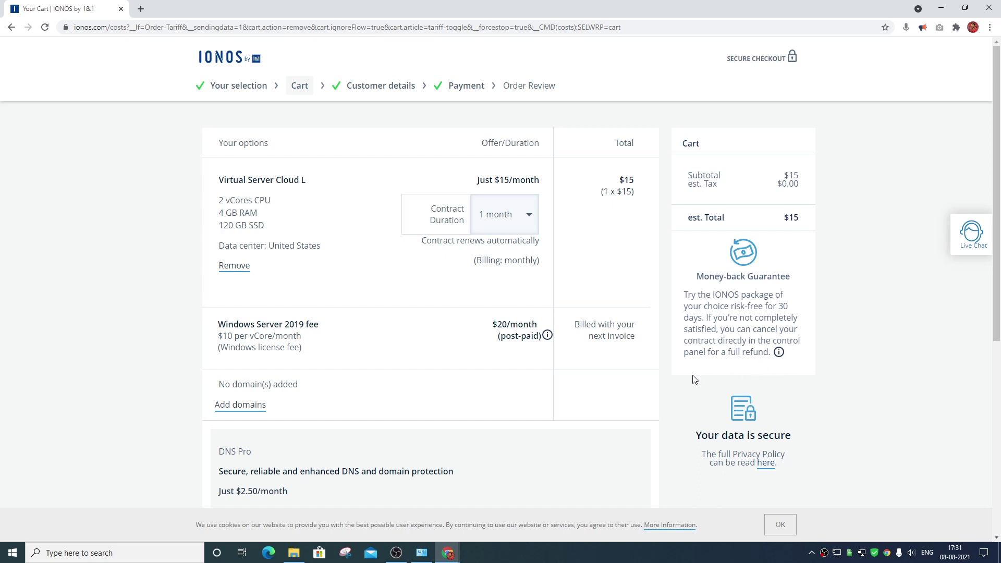
scroll(650, 388, "down", 1)
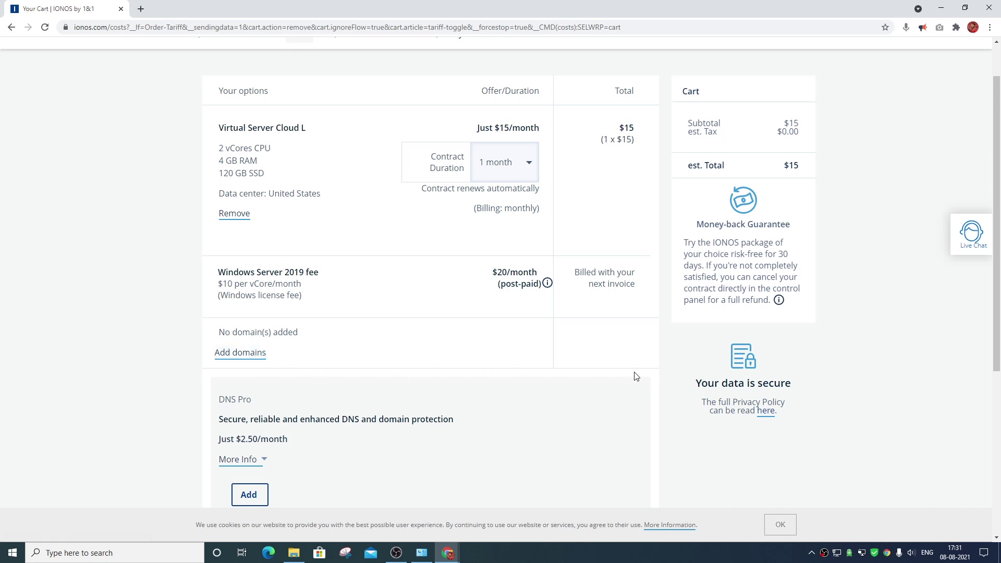
scroll(668, 375, "down", 4)
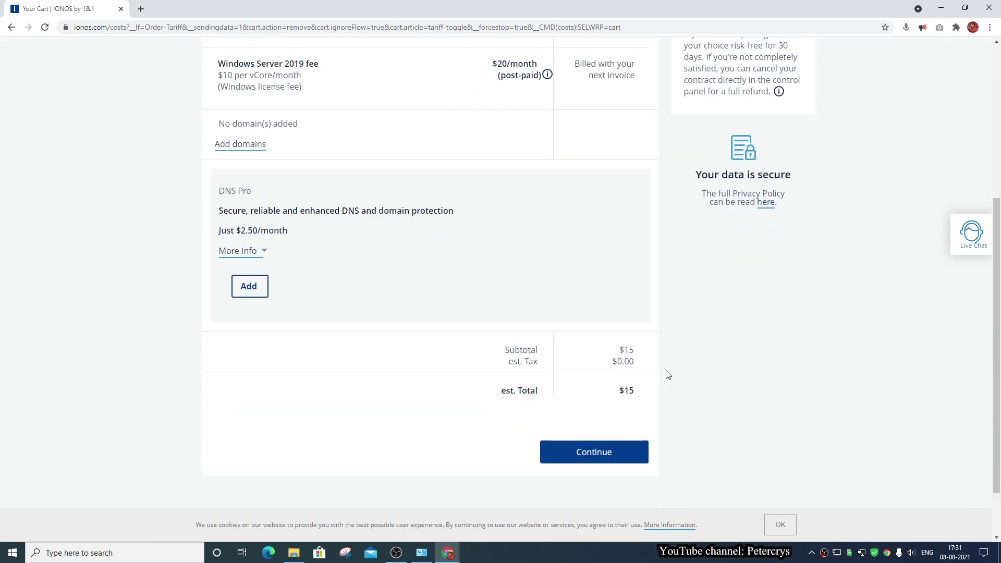
left_click(607, 458)
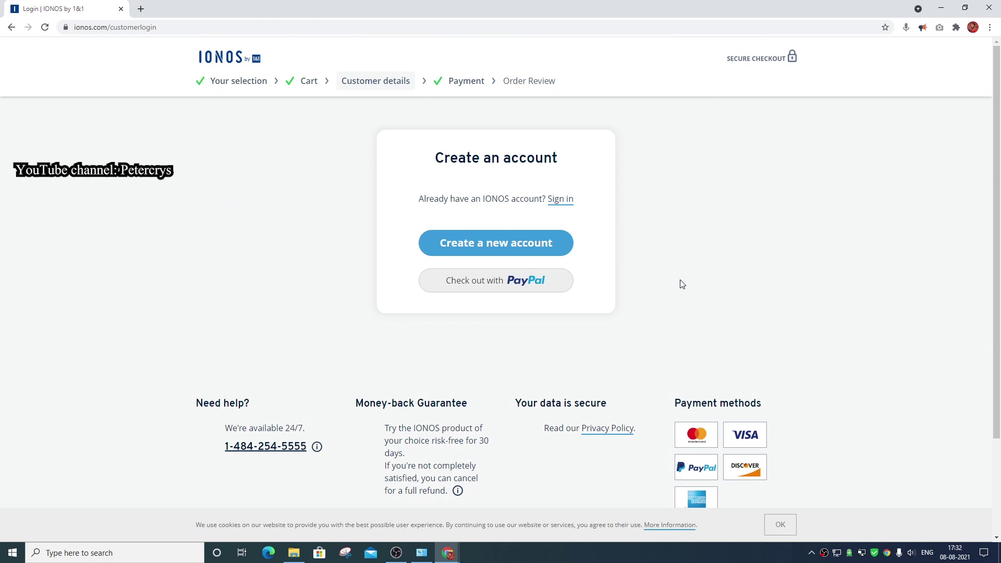
Create a new account with the prefilled billing information, fill in the saved account password, and continue to the payment options.
left_click(487, 245)
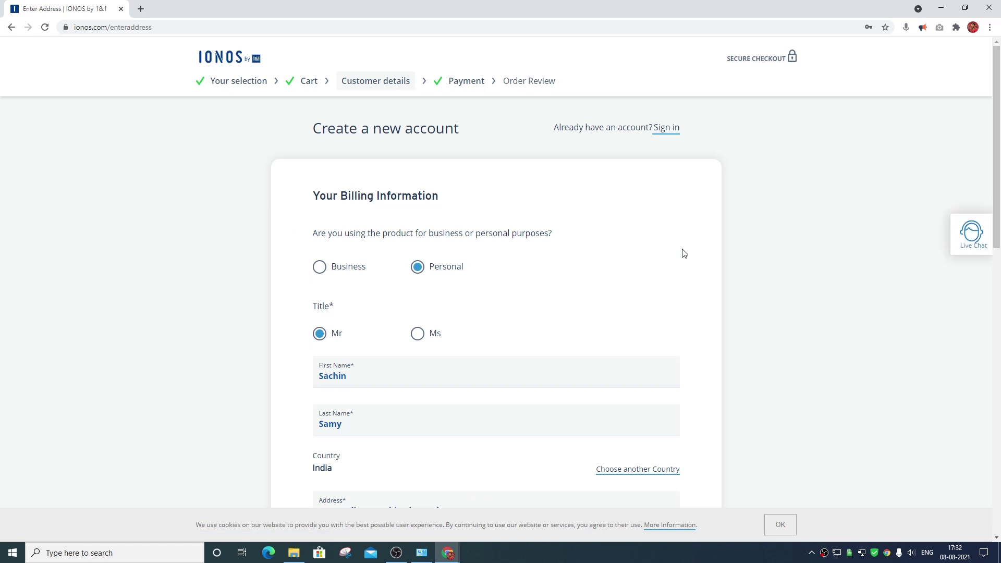
scroll(685, 253, "down", 9)
left_click(519, 361)
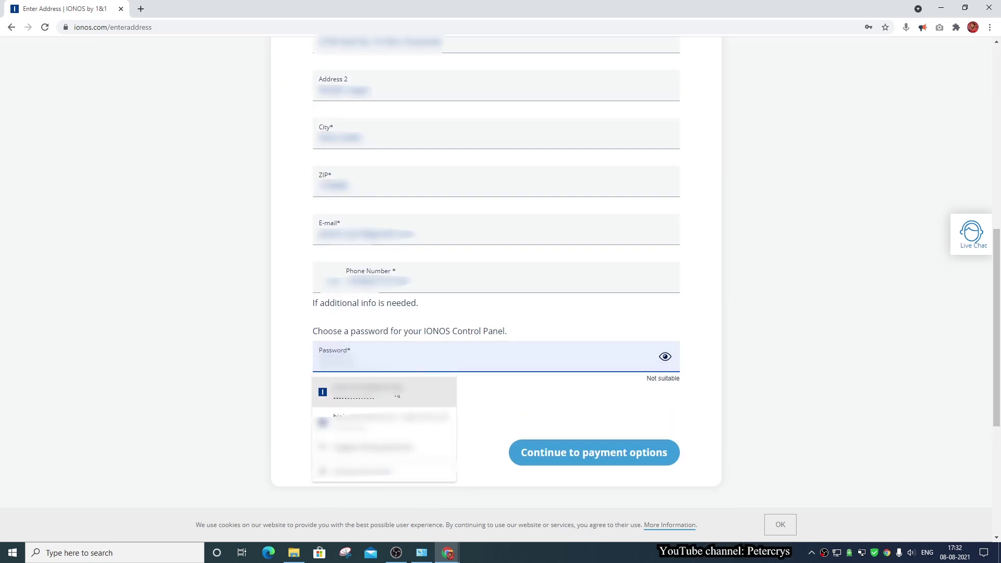
left_click(398, 397)
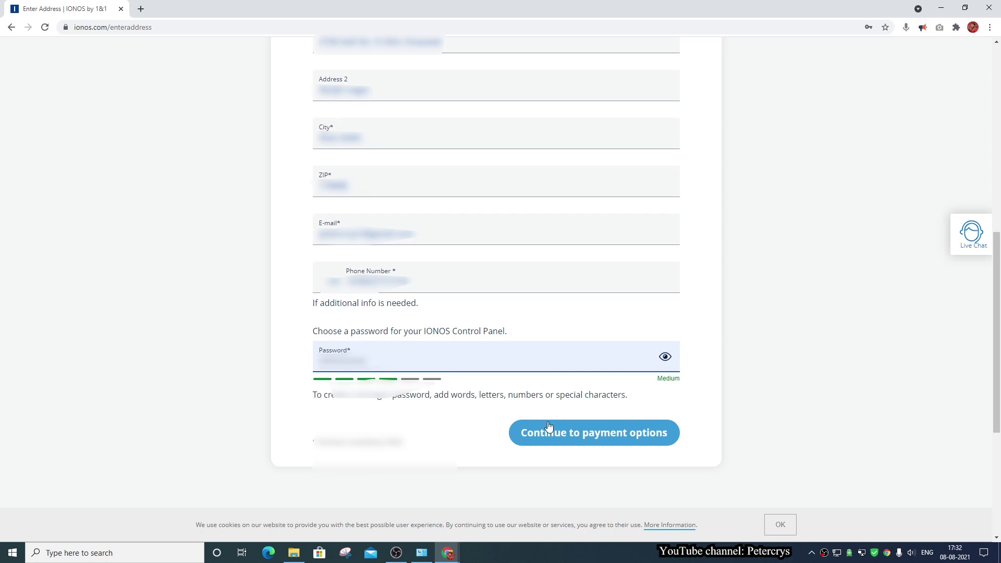
left_click(586, 436)
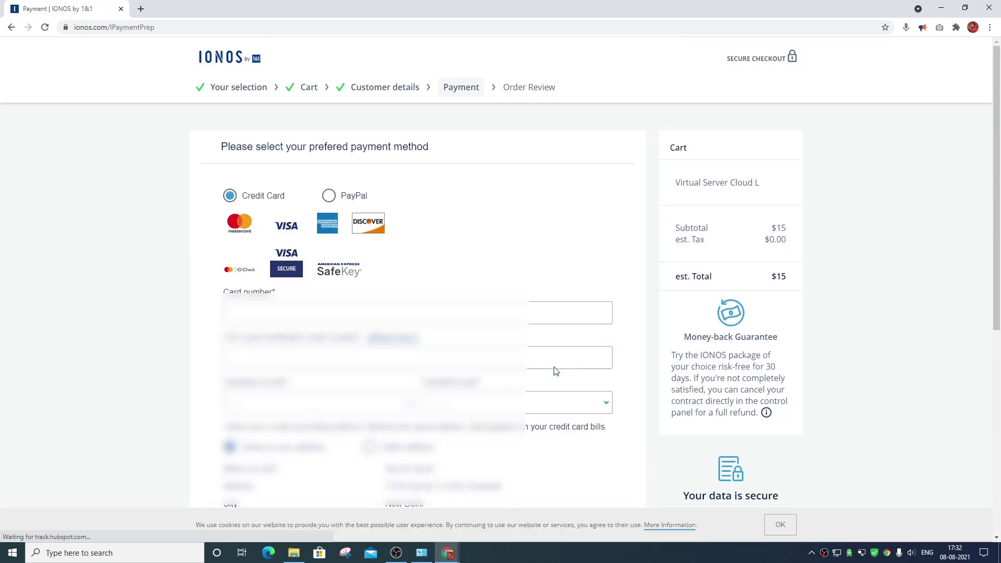
scroll(555, 367, "down", 2)
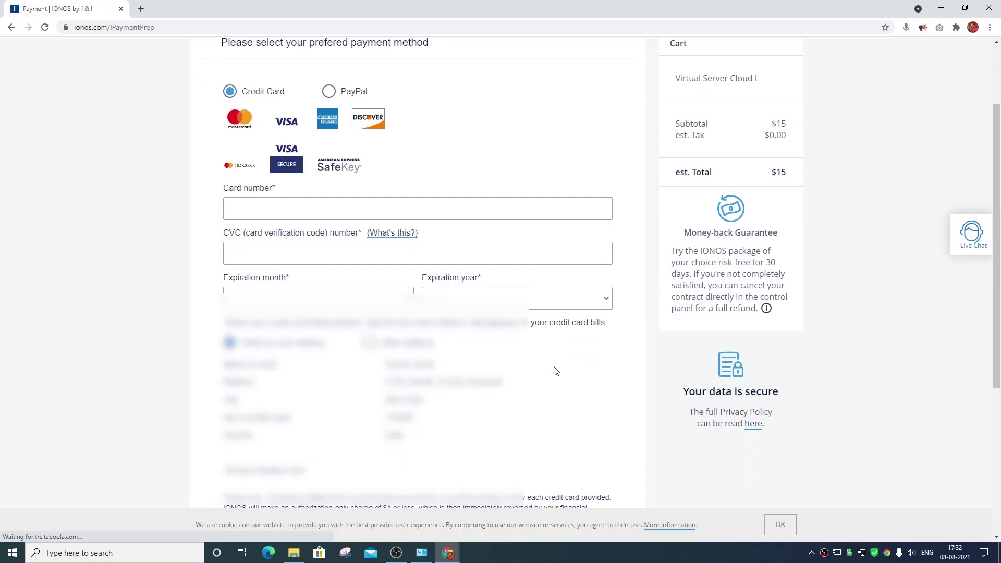
Open the my.ionos.com login from the order confirmation and sign in with the saved e-mail and account password.
scroll(556, 371, "down", 1)
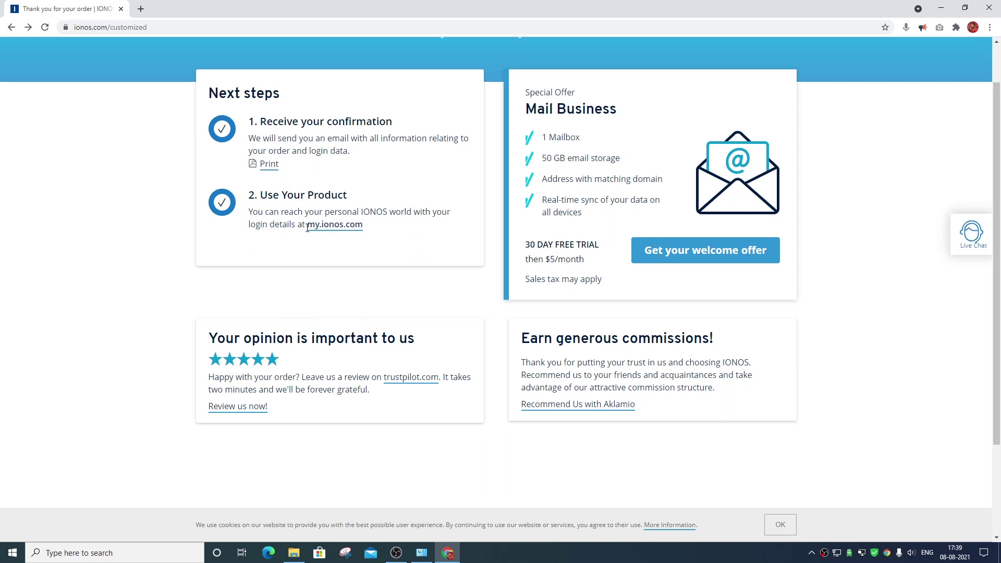
left_click(327, 225)
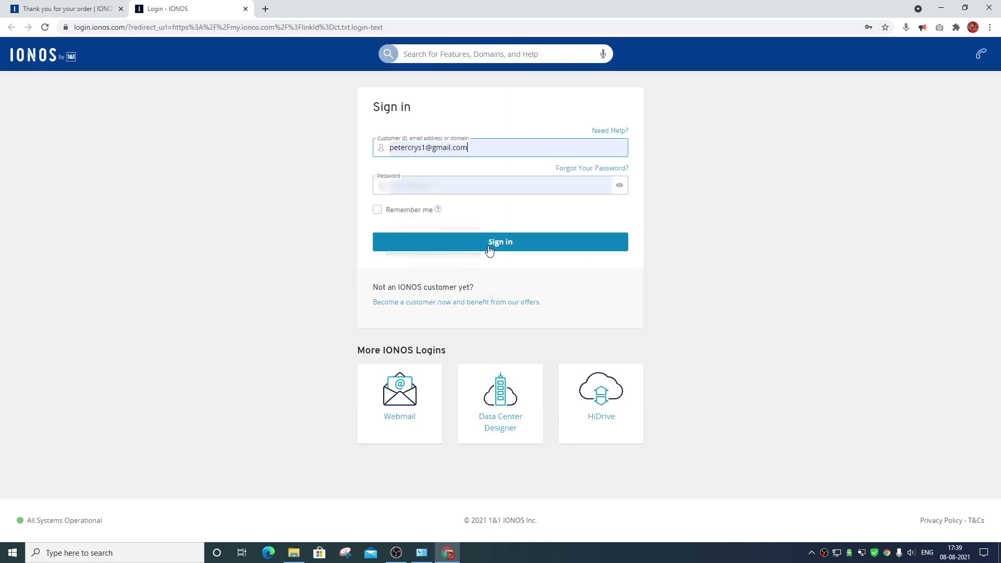
left_click(490, 250)
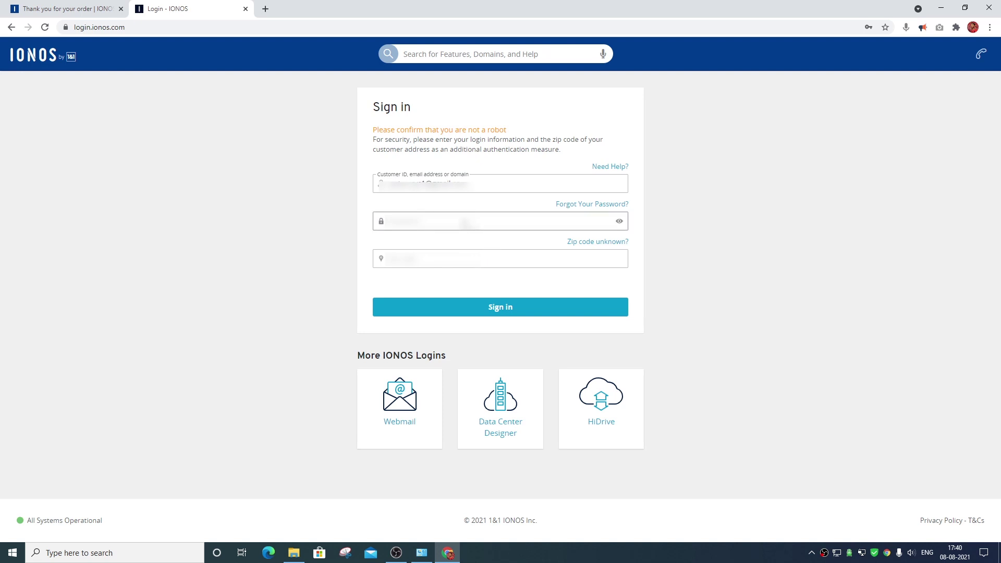
Enter the account password and the customer address ZIP code for the additional authentication and sign in.
left_click(466, 223)
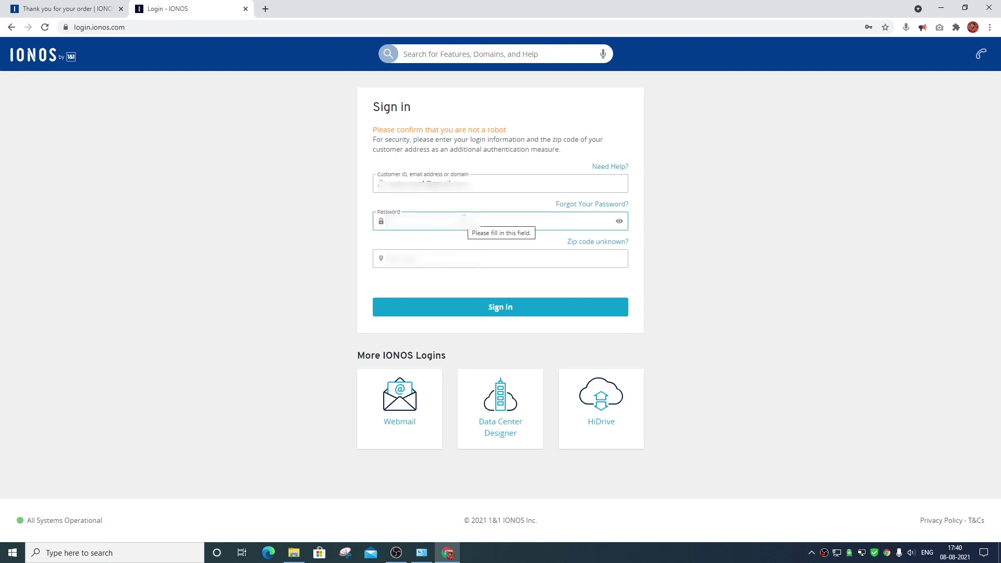
key("Return")
left_click(517, 307)
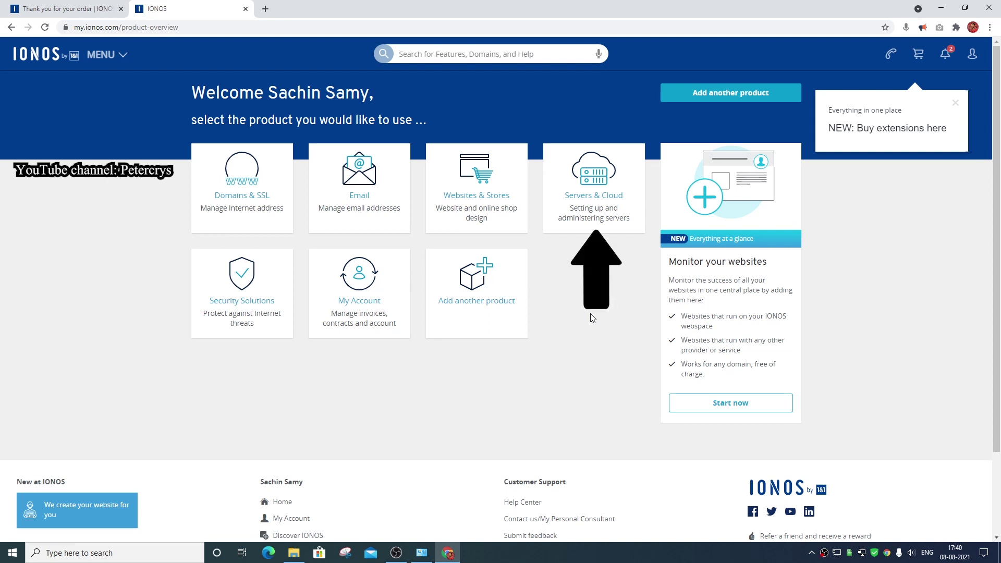
Open the Servers & Cloud area and bring up the list of servers in the Cloud Panel.
left_click(641, 206)
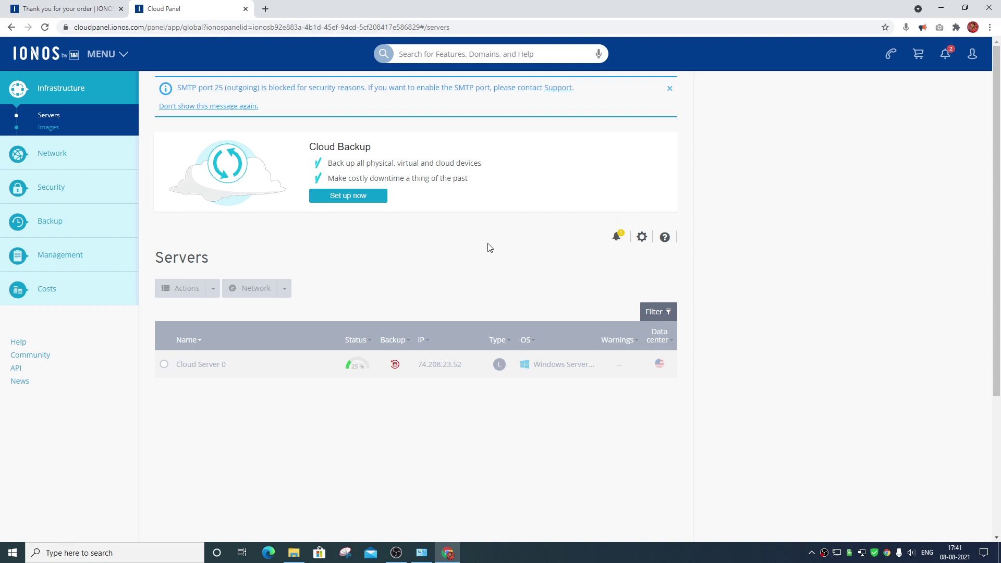
scroll(426, 252, "down", 2)
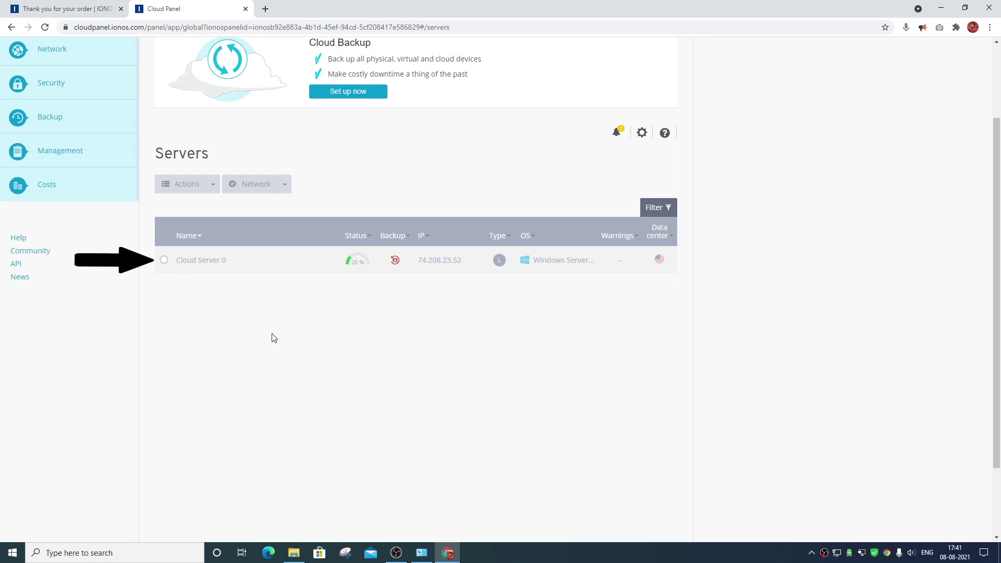
Check the status of Cloud Server 0 in the server list and read the host and user in its login data.
scroll(339, 334, "up", 2)
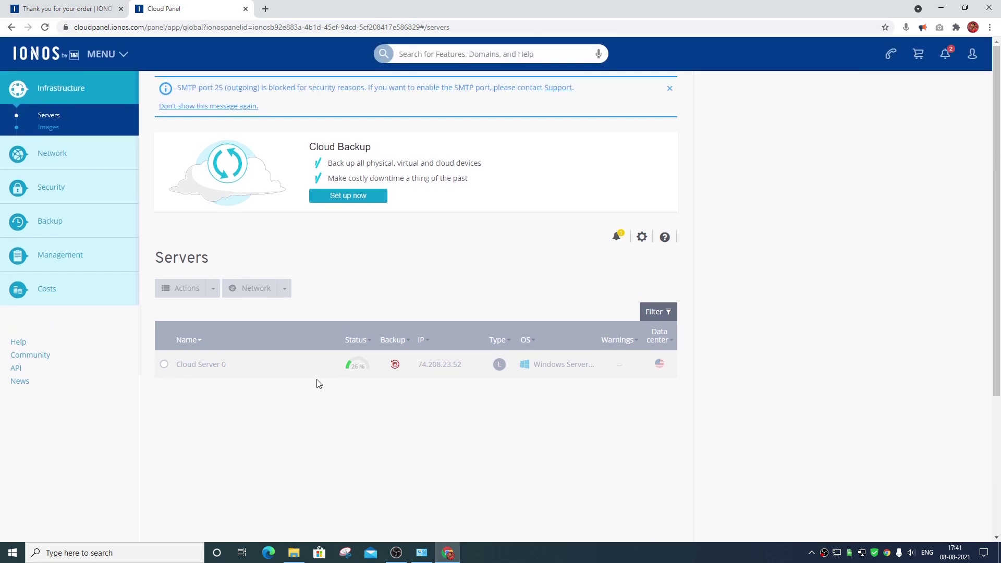
mouse_move(349, 375)
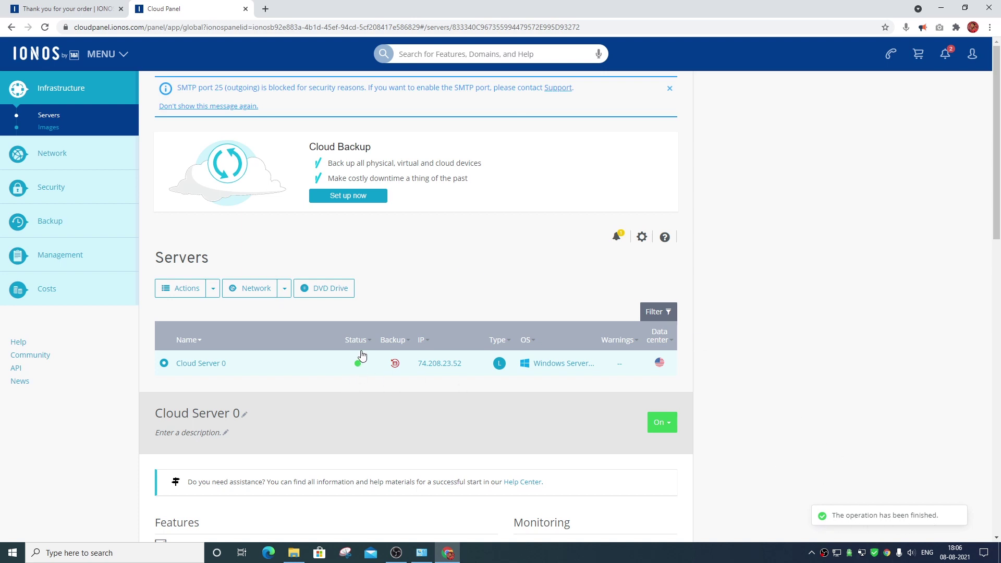
mouse_move(357, 367)
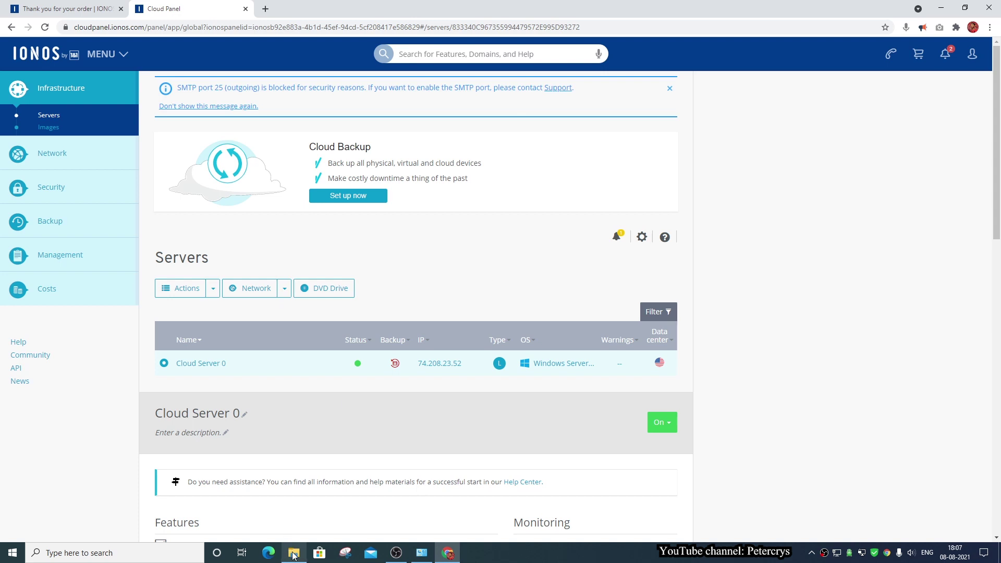
mouse_move(294, 557)
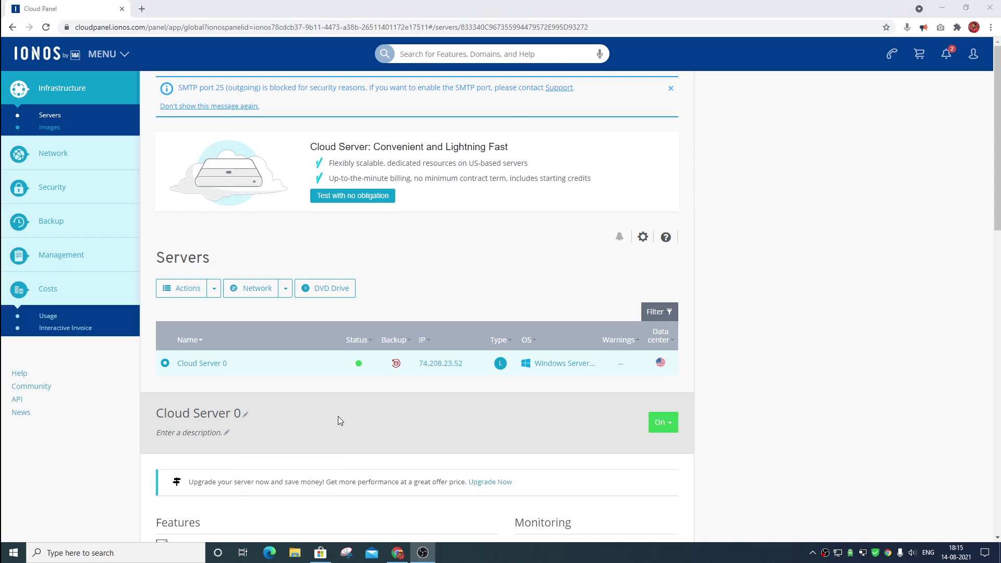
scroll(338, 417, "down", 6)
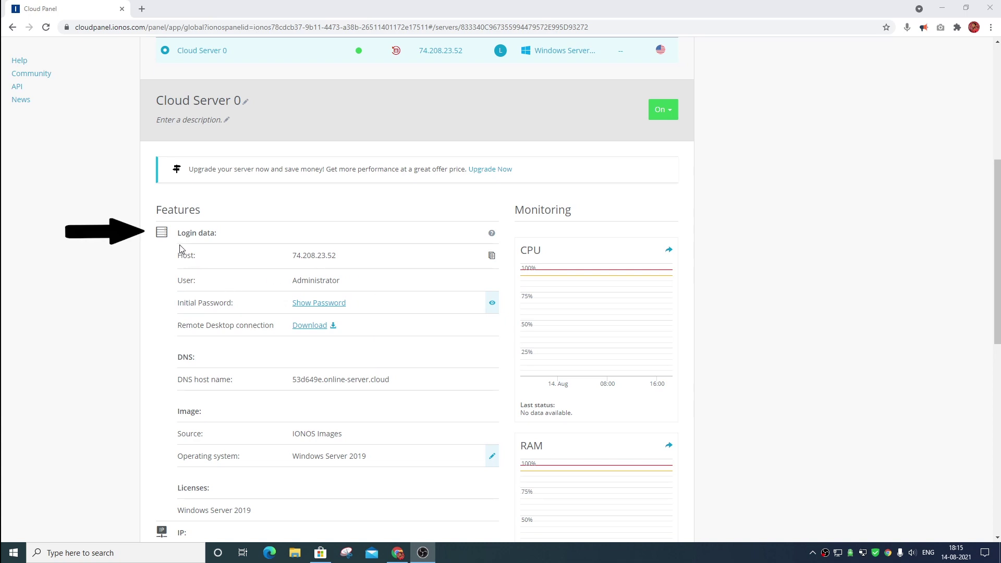
left_click_drag(177, 233, 224, 232)
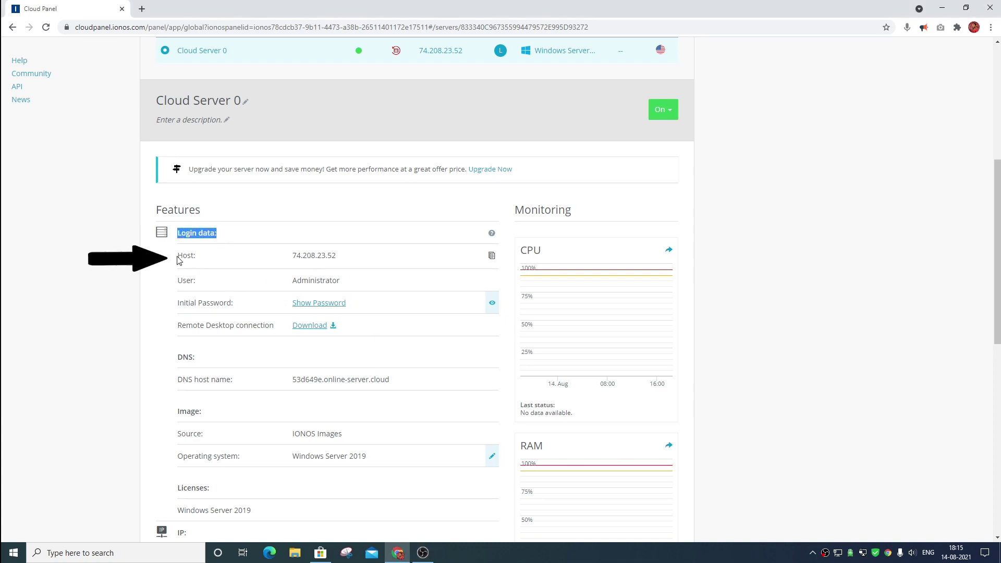
left_click_drag(178, 256, 196, 256)
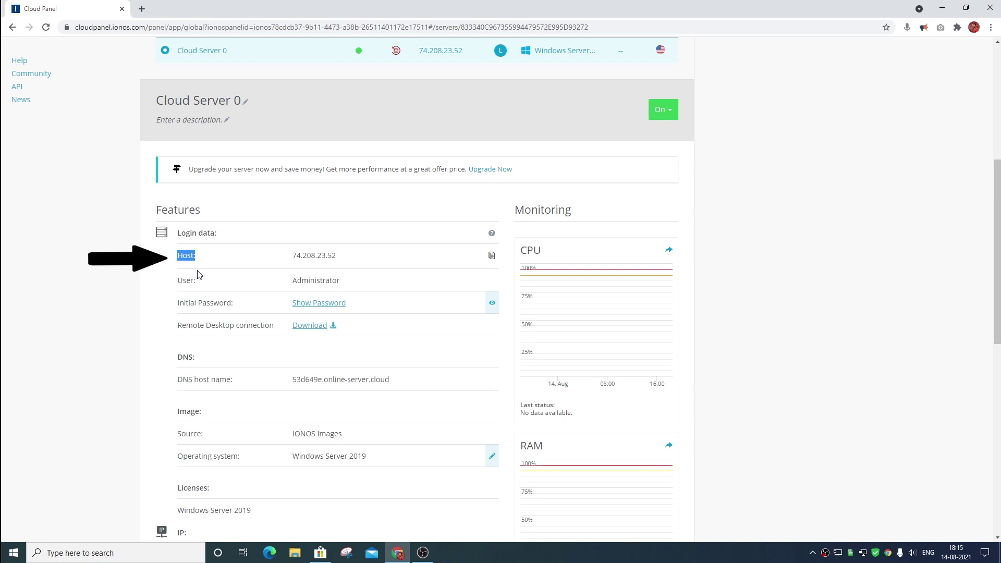
left_click_drag(290, 256, 360, 255)
left_click_drag(168, 280, 359, 281)
left_click(224, 287)
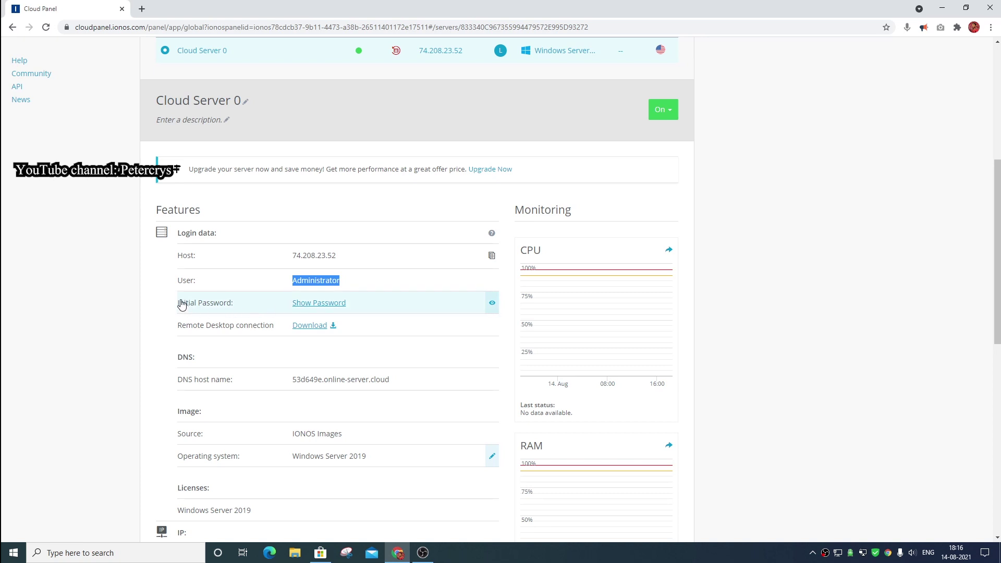
Reveal the initial password in the login data of Cloud Server 0, read it, and close it again.
left_click_drag(170, 306, 234, 309)
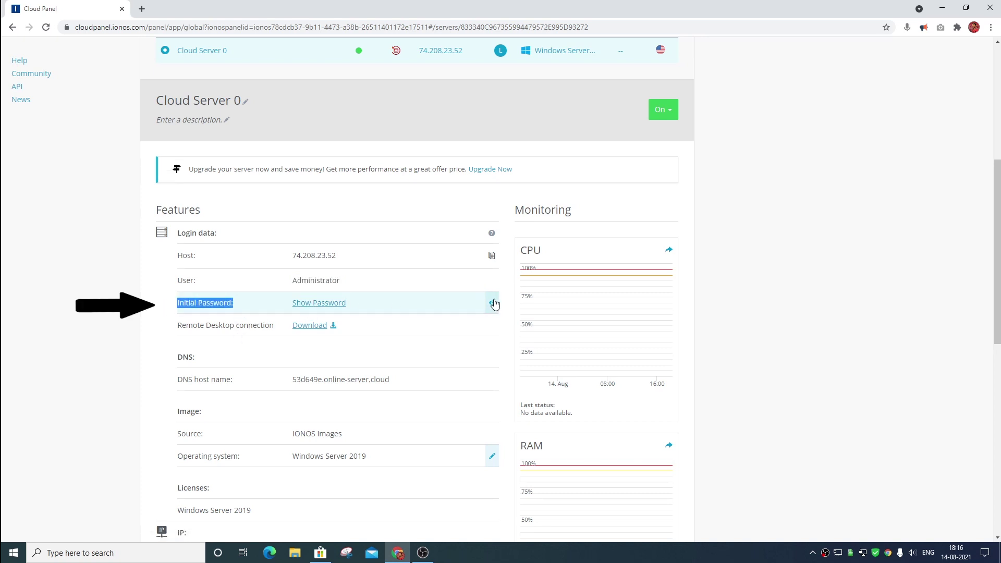
left_click(339, 303)
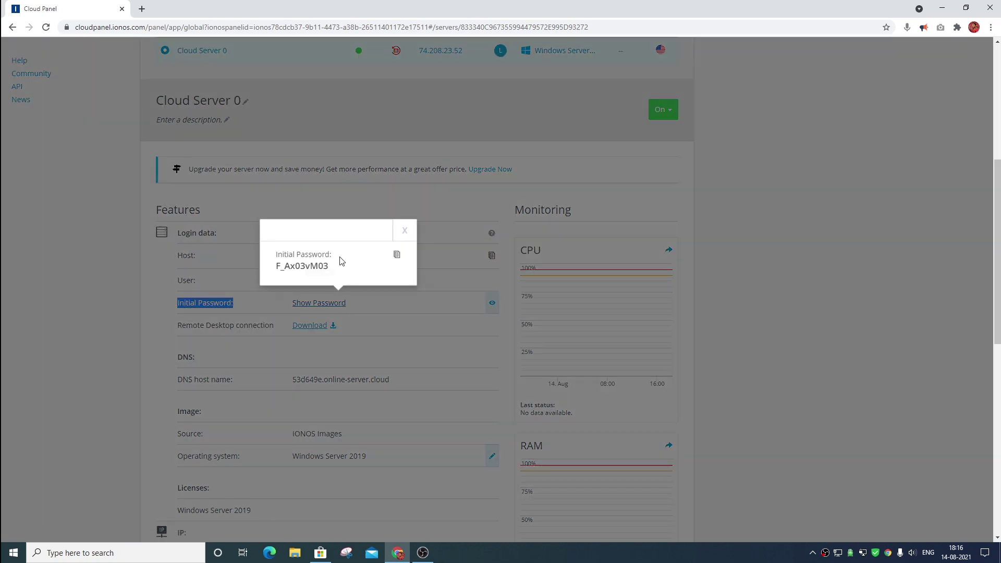
left_click_drag(269, 273, 337, 268)
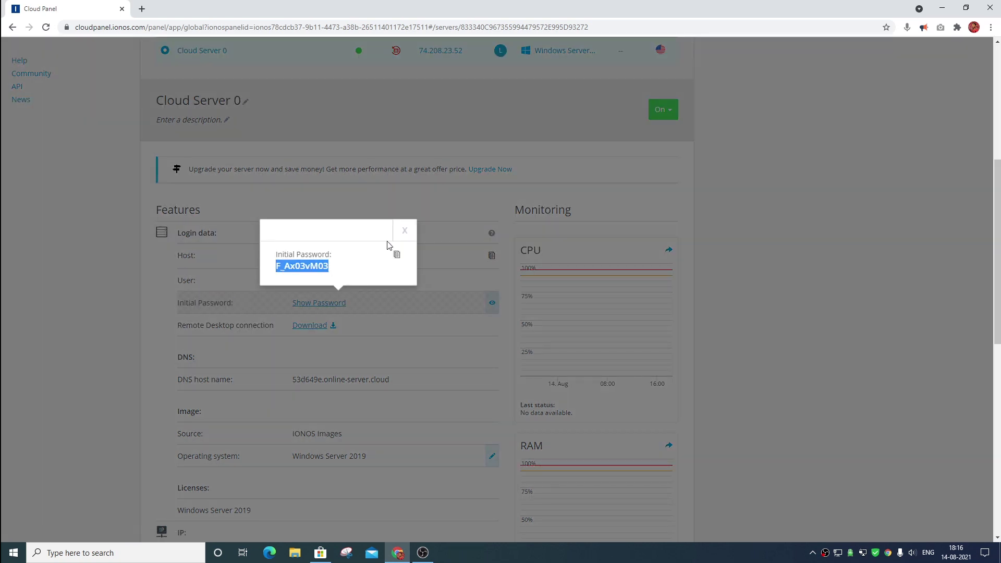
left_click(405, 230)
left_click(492, 302)
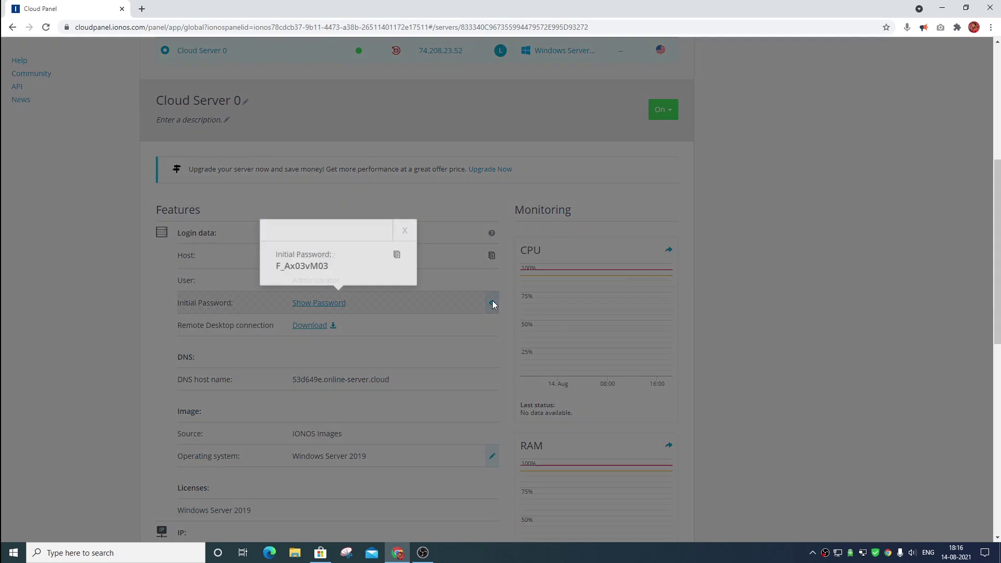
left_click(406, 231)
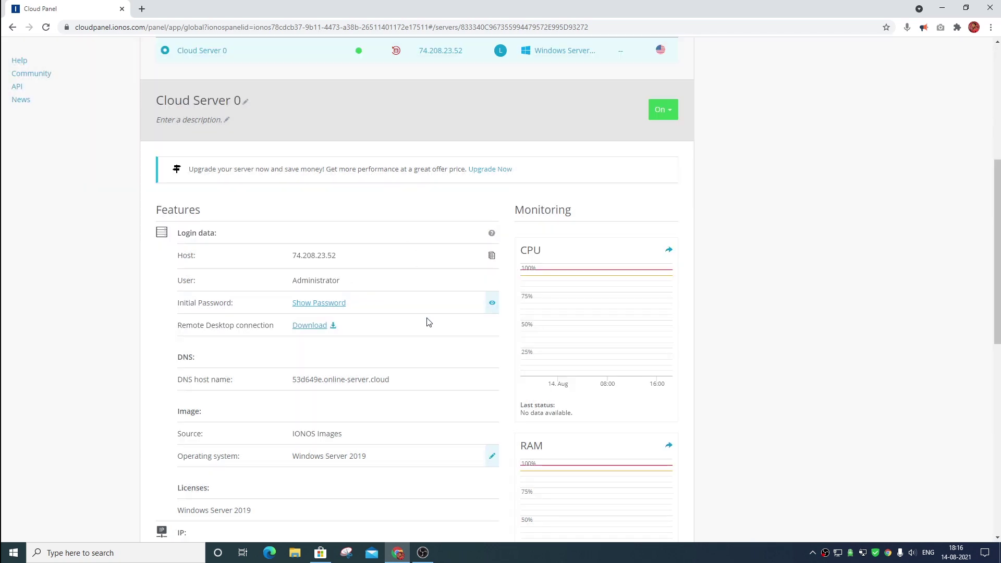
Review the server's Remote Desktop connection entry, DNS host name, image, IP, configuration and firewall details.
left_click_drag(176, 334, 371, 325)
left_click(373, 330)
scroll(296, 375, "down", 1)
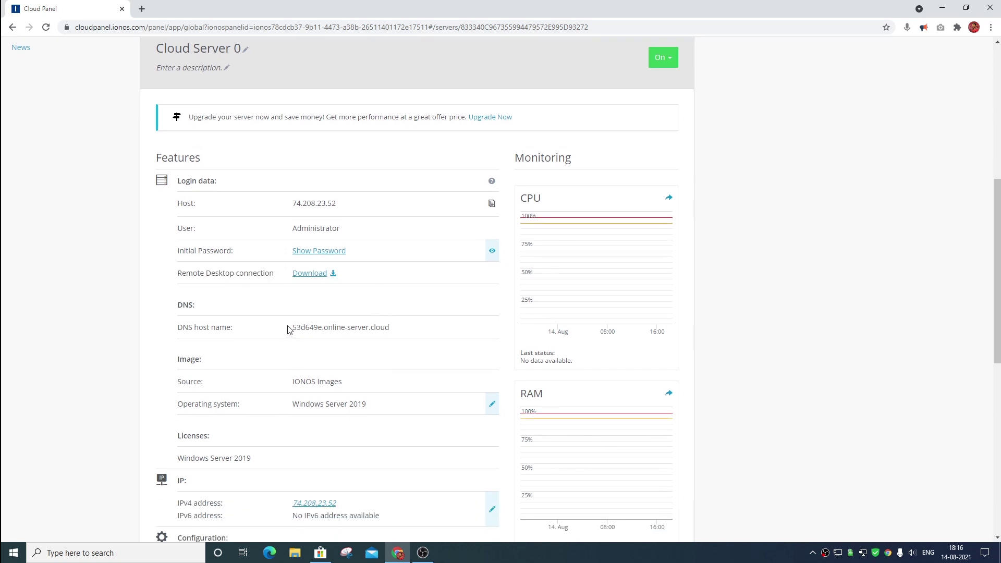
left_click_drag(288, 329, 387, 329)
left_click(412, 313)
scroll(242, 454, "down", 6)
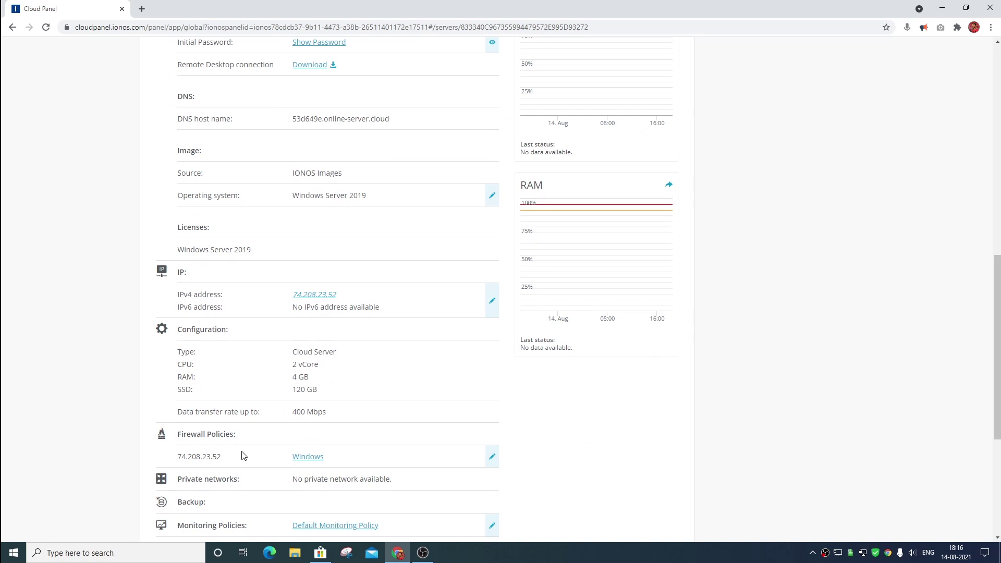
scroll(242, 455, "up", 7)
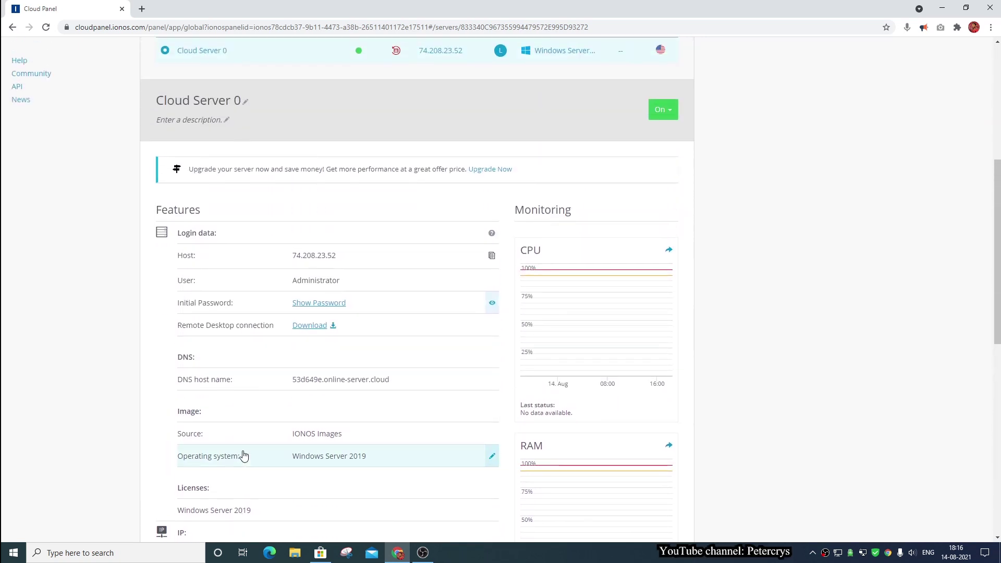
Download the server's Remote Desktop connection file, open Cloud Server 0.rdp, and move the credentials prompt clear of the login data.
left_click(308, 329)
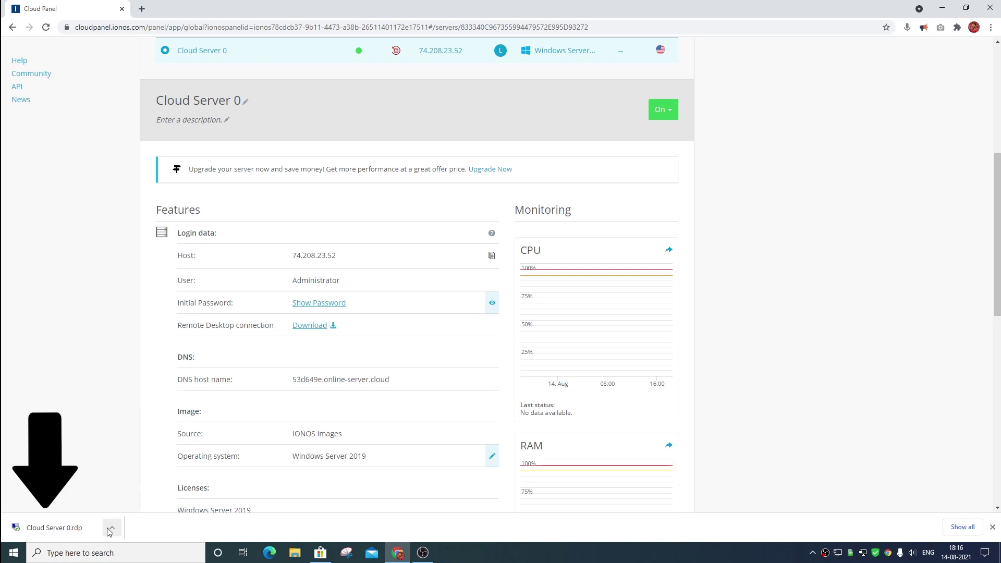
left_click(38, 529)
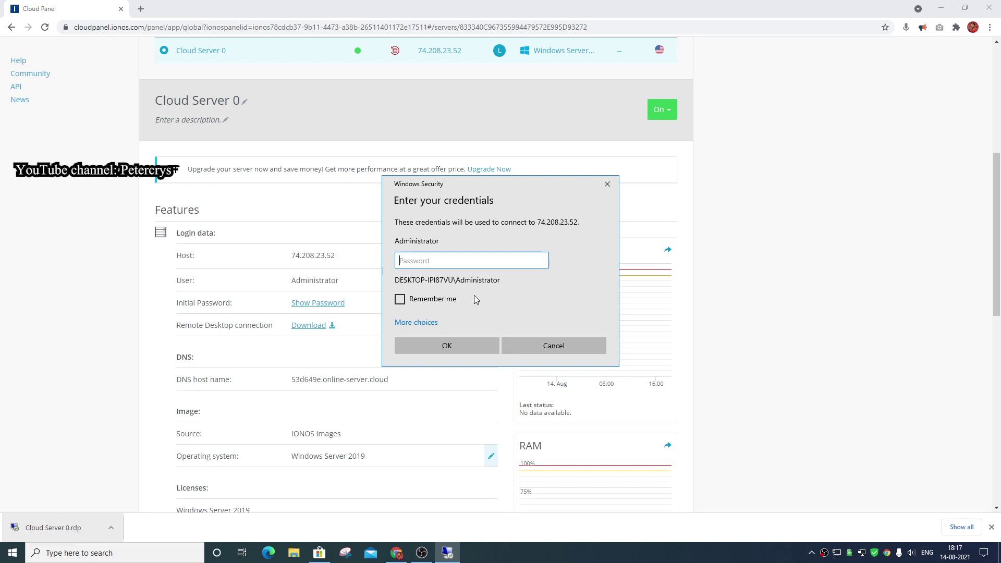
left_click_drag(464, 186, 710, 140)
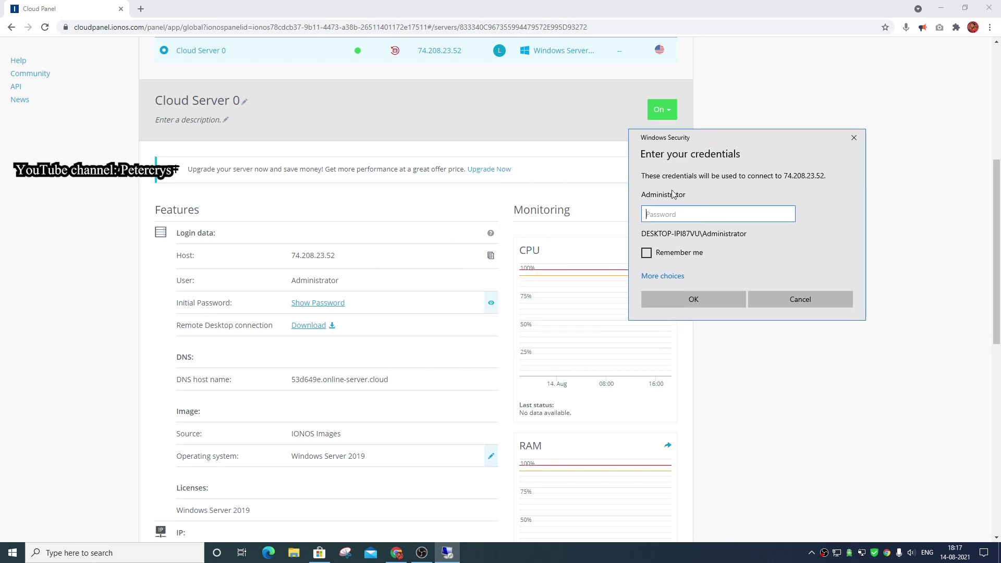
Copy the server's initial password from the login data and paste it as the Administrator password in the Remote Desktop credentials.
left_click(337, 304)
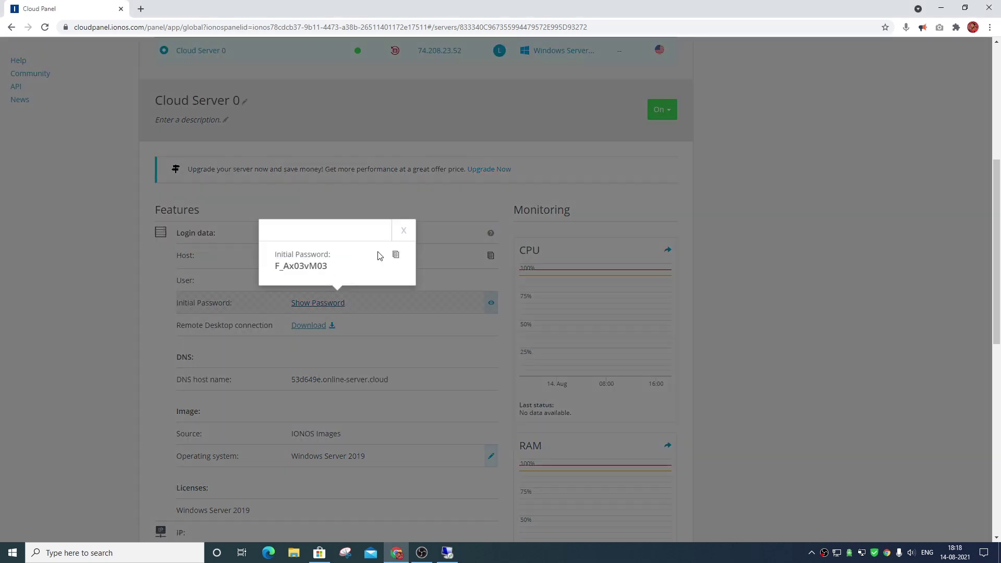
left_click(396, 257)
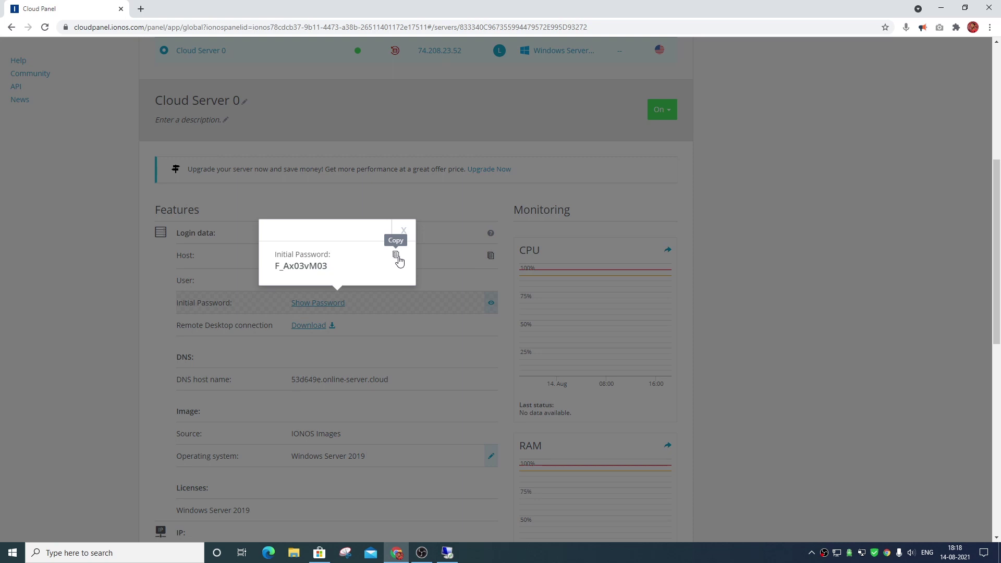
left_click(448, 554)
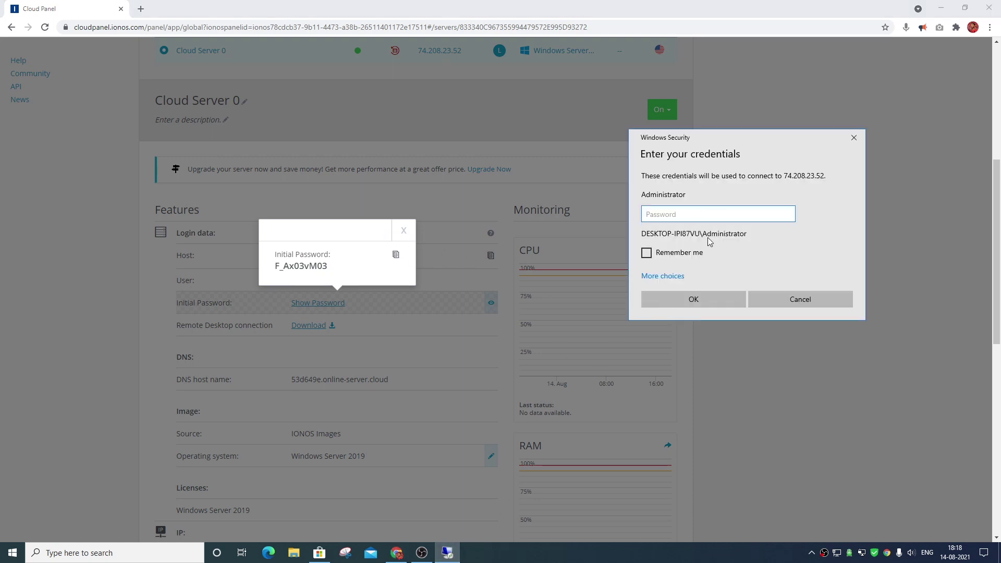
right_click(682, 217)
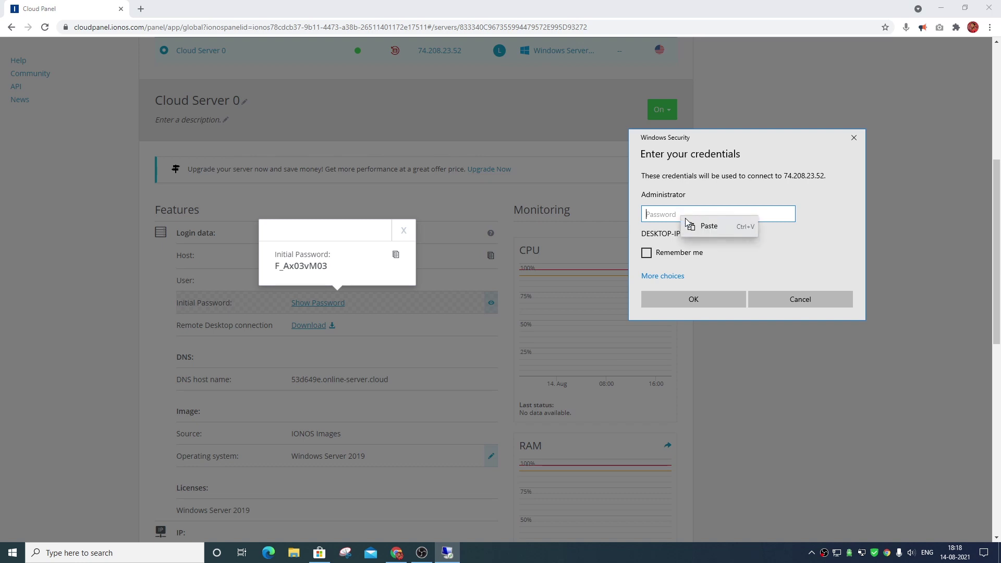
left_click(704, 231)
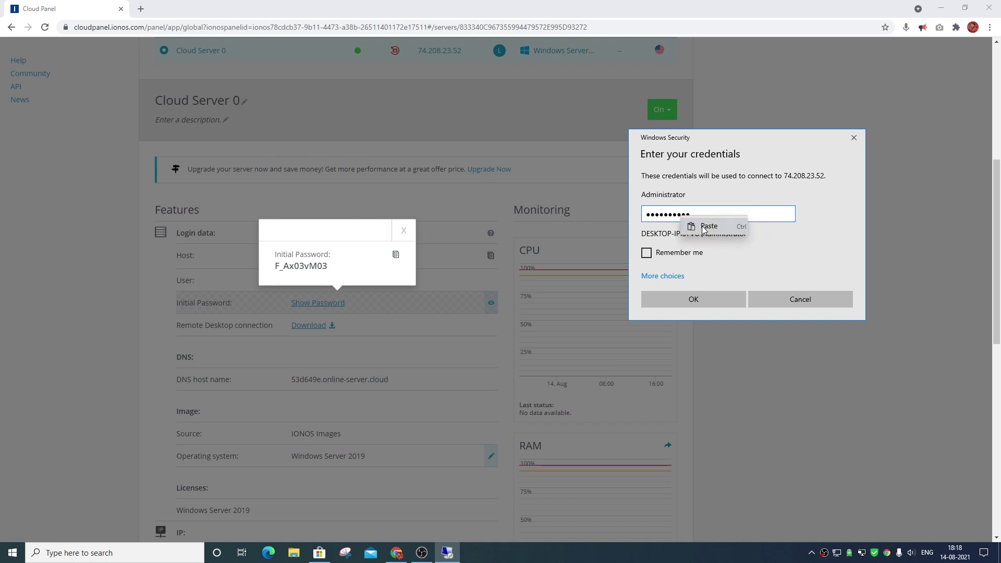
Have the credentials remembered and connect to the server despite the certificate errors.
left_click(647, 254)
left_click(690, 301)
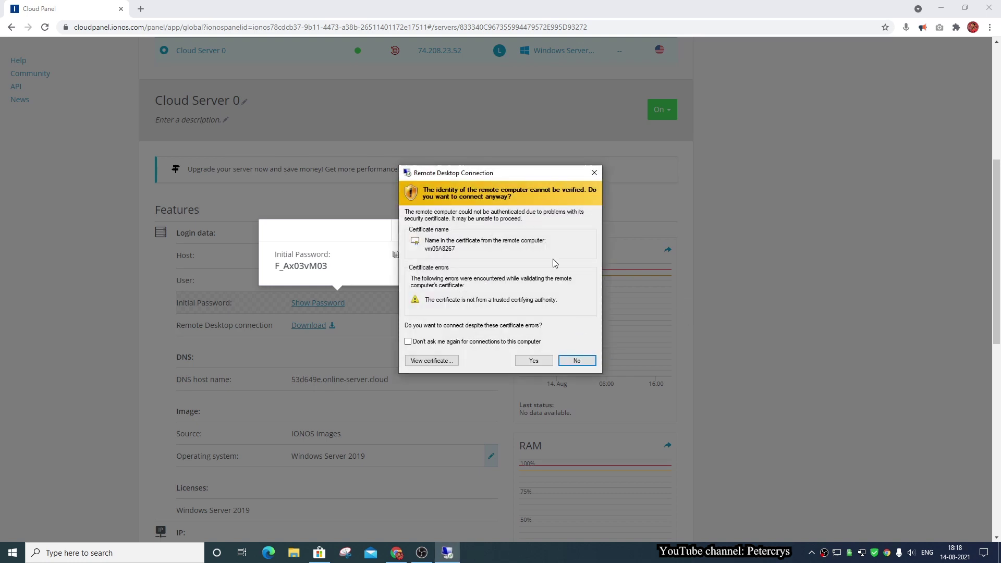
left_click(535, 361)
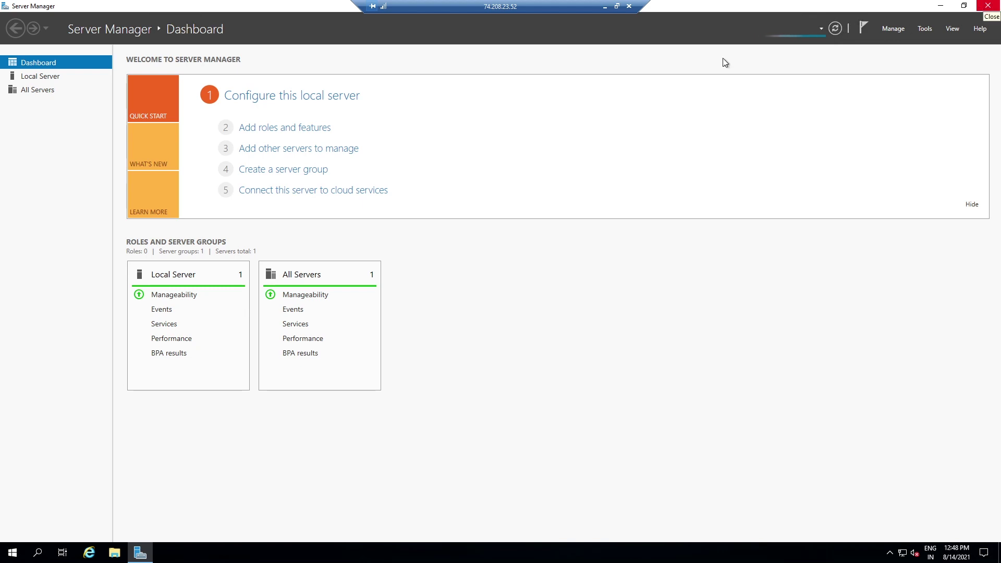
Close Server Manager on the remote server and view the properties of This PC from File Explorer.
left_click(988, 7)
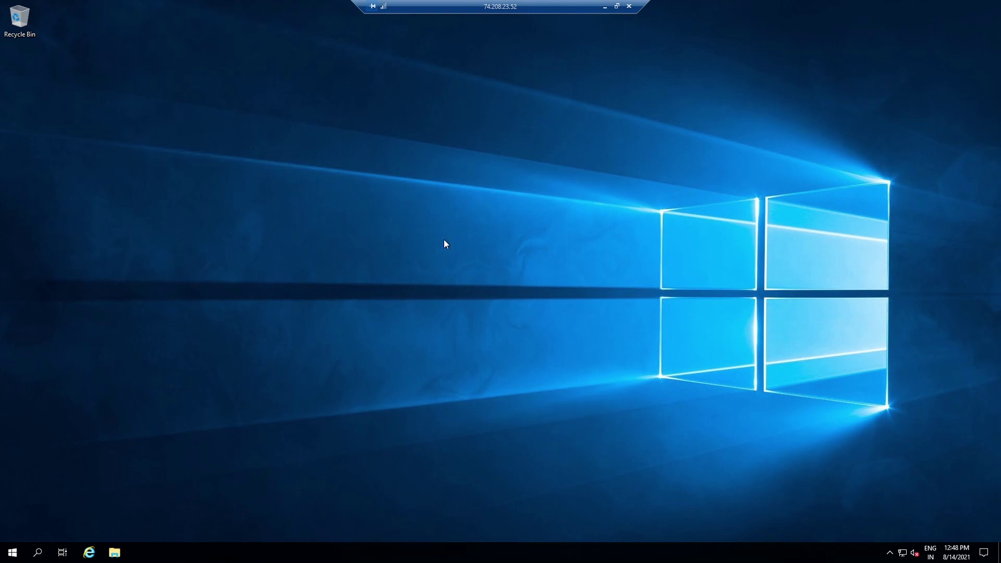
left_click(119, 556)
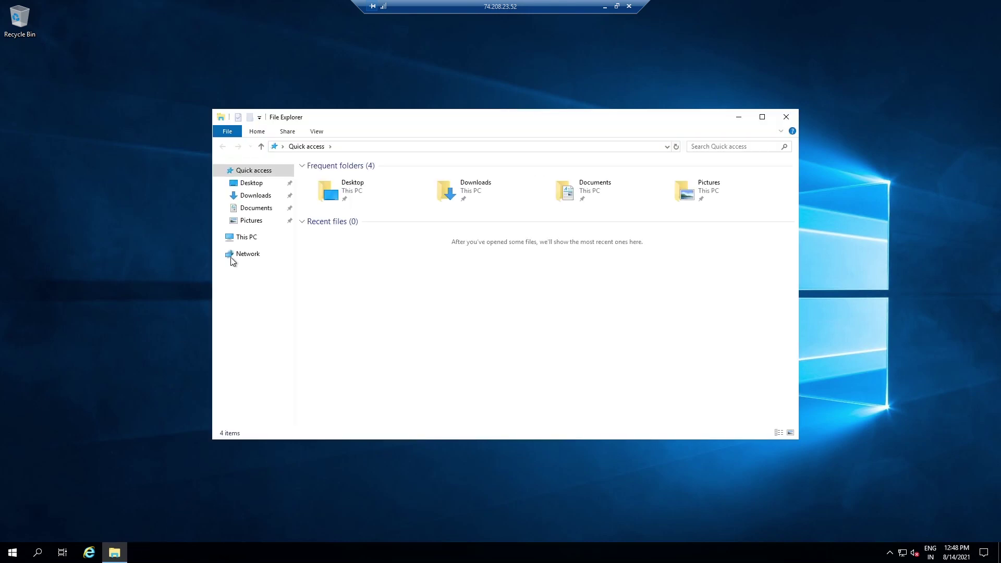
right_click(246, 237)
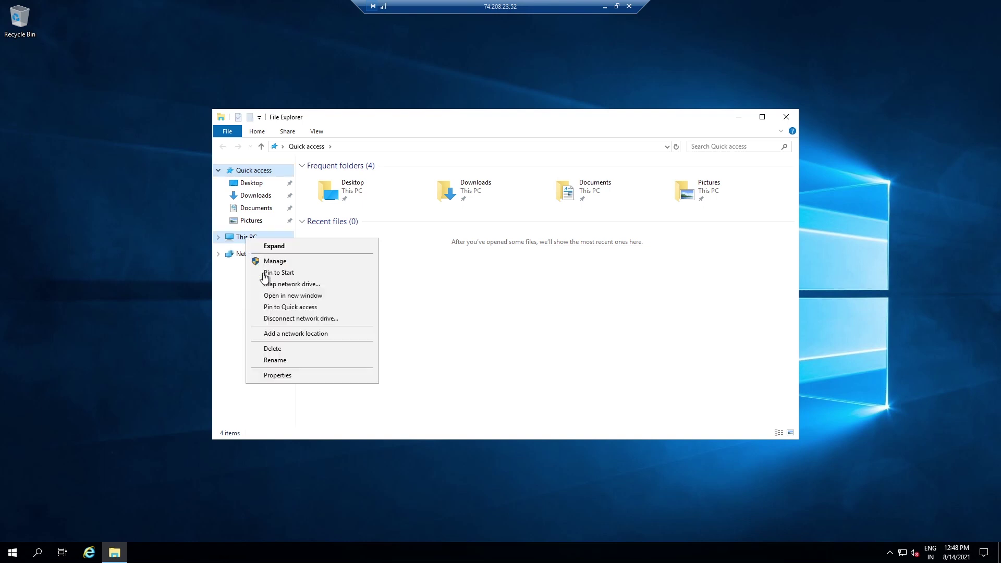
left_click(285, 376)
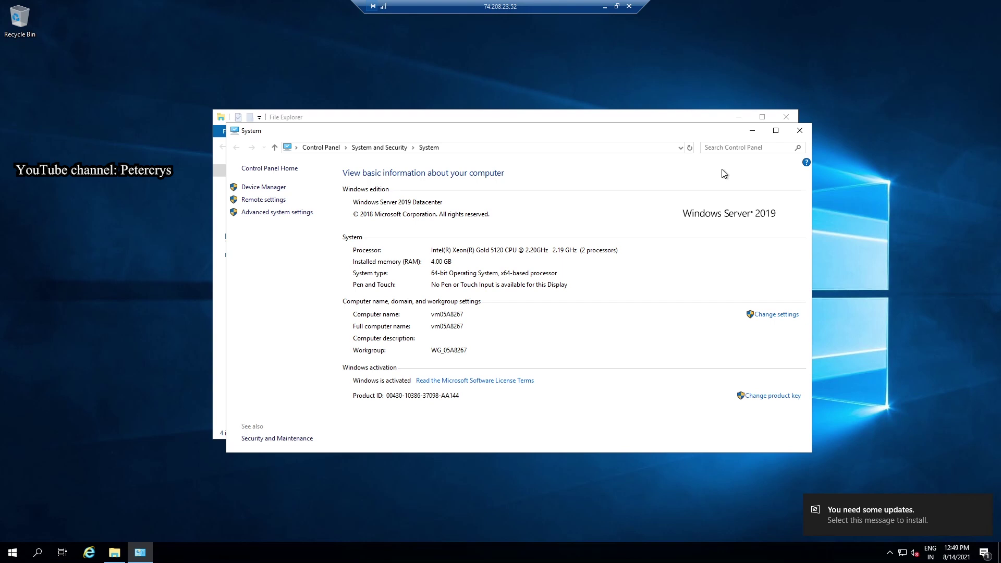
Close the System and File Explorer windows, minimize the remote session, and dismiss the displayed initial password in the Cloud Panel.
left_click(800, 131)
left_click(787, 117)
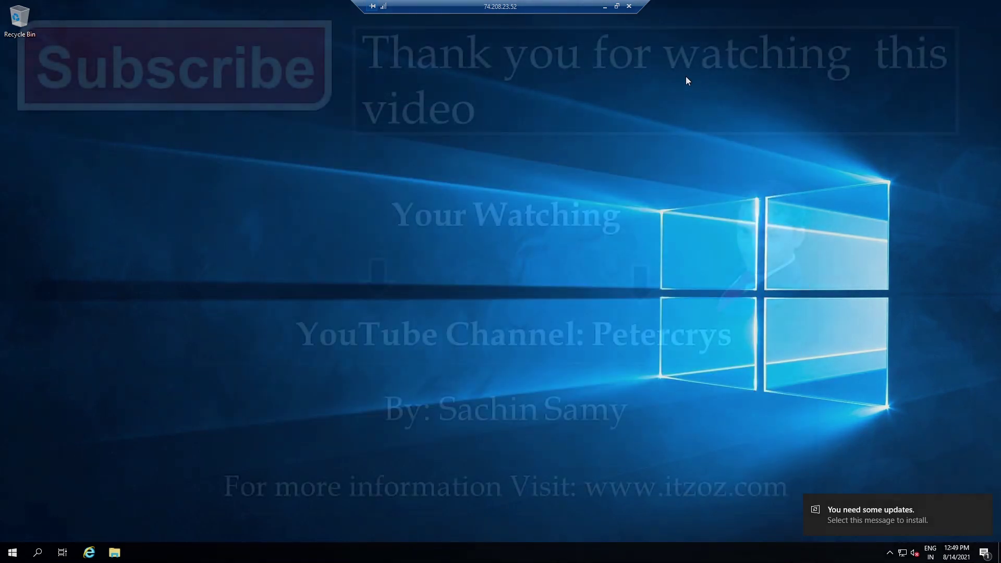
left_click(605, 11)
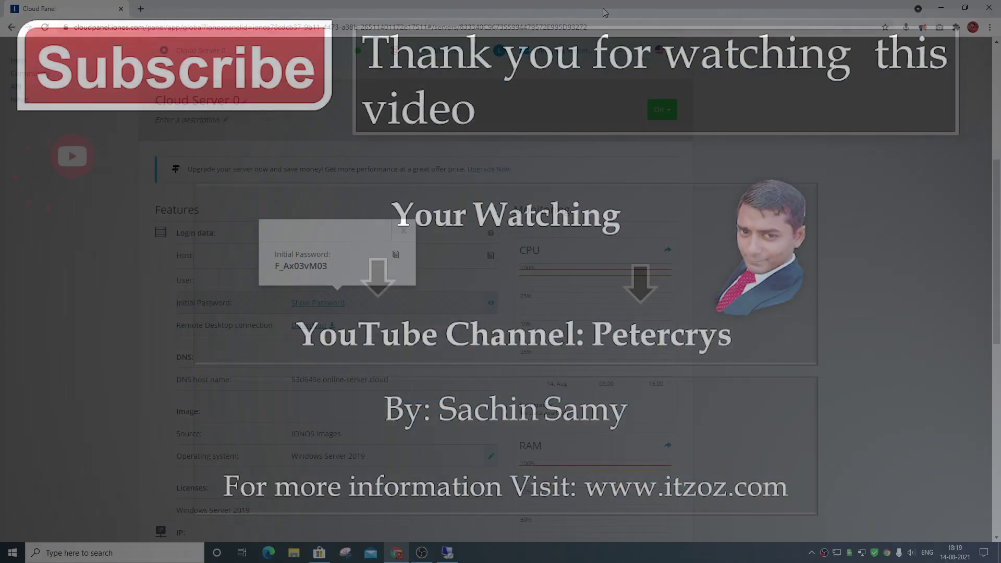
left_click(409, 233)
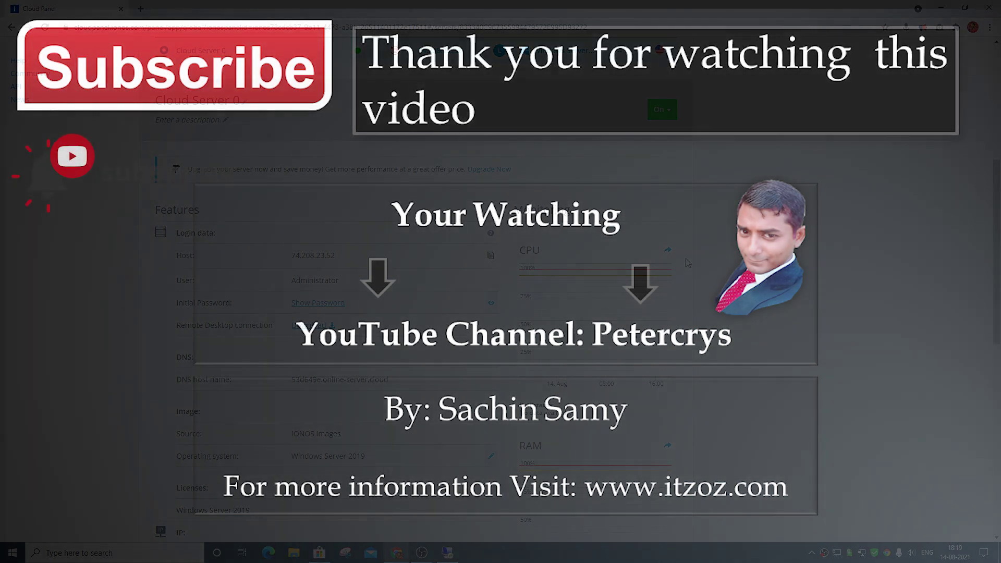